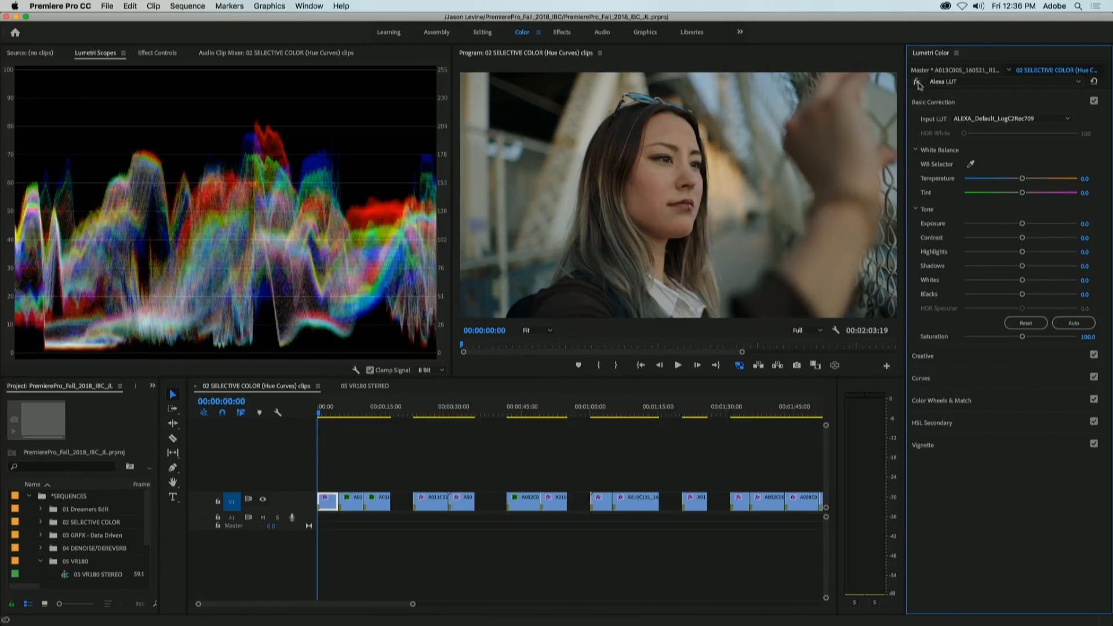
Step: Bypass the Alexa LUT effect on the first clip and re-enable it to compare the image with and without it
left_click(917, 83)
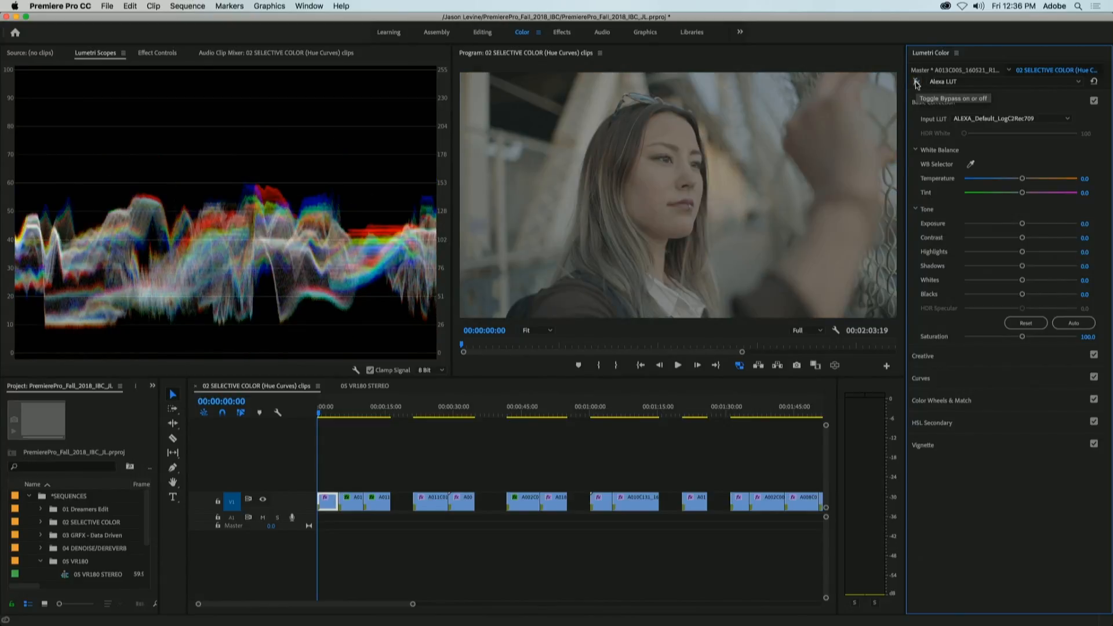
left_click(916, 83)
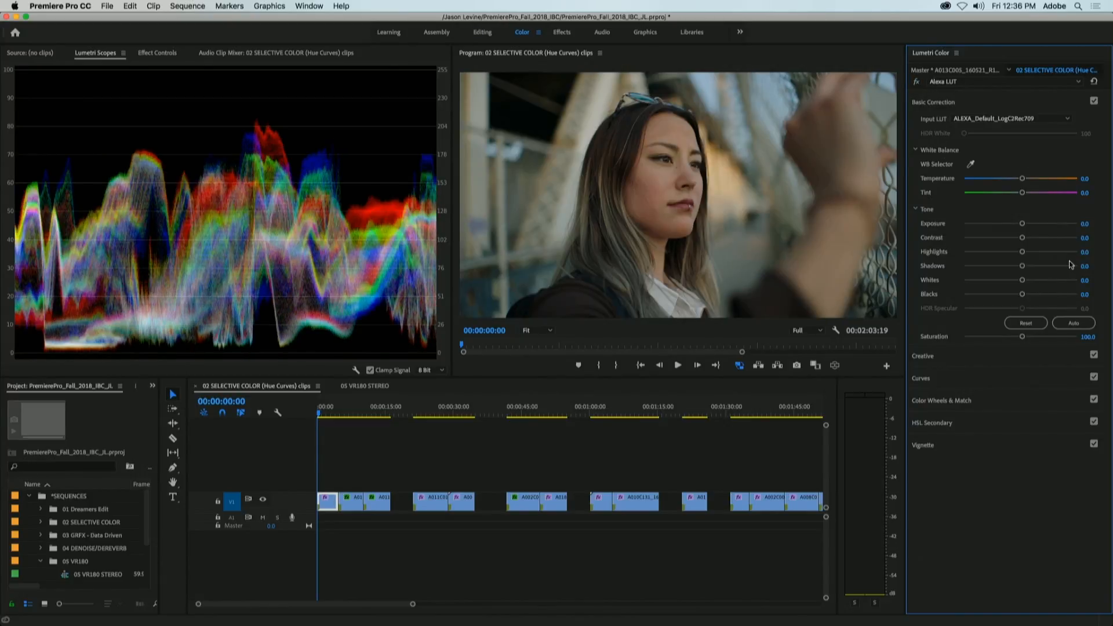
Step: In the Hue v Sat effect's basic correction, set the temperature to about 21.5 and the contrast to 24.4
left_click(1020, 83)
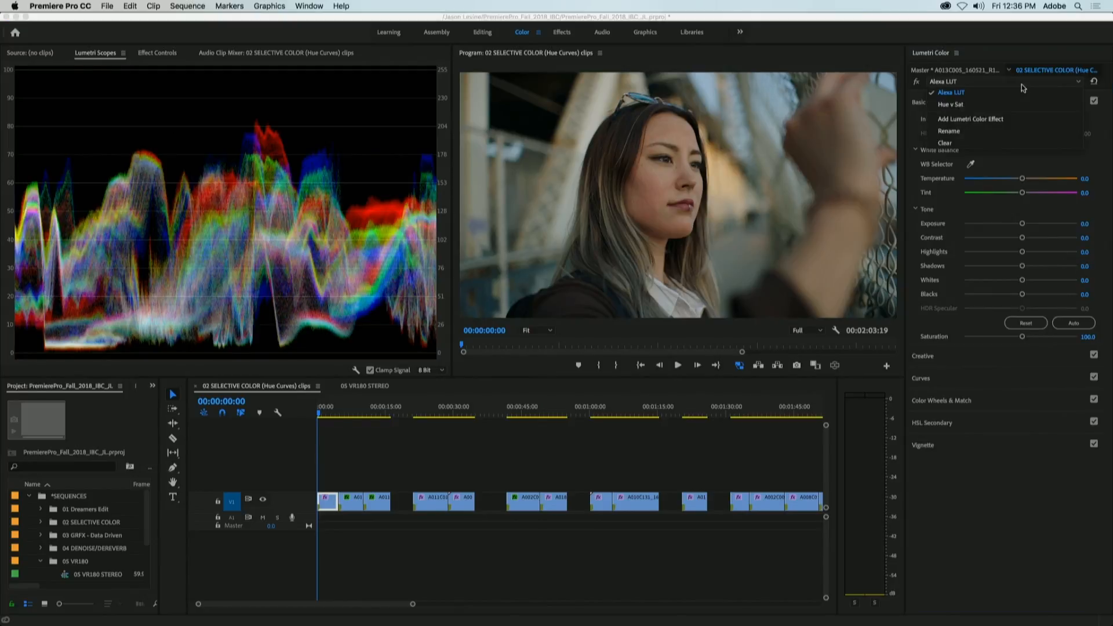
left_click(984, 103)
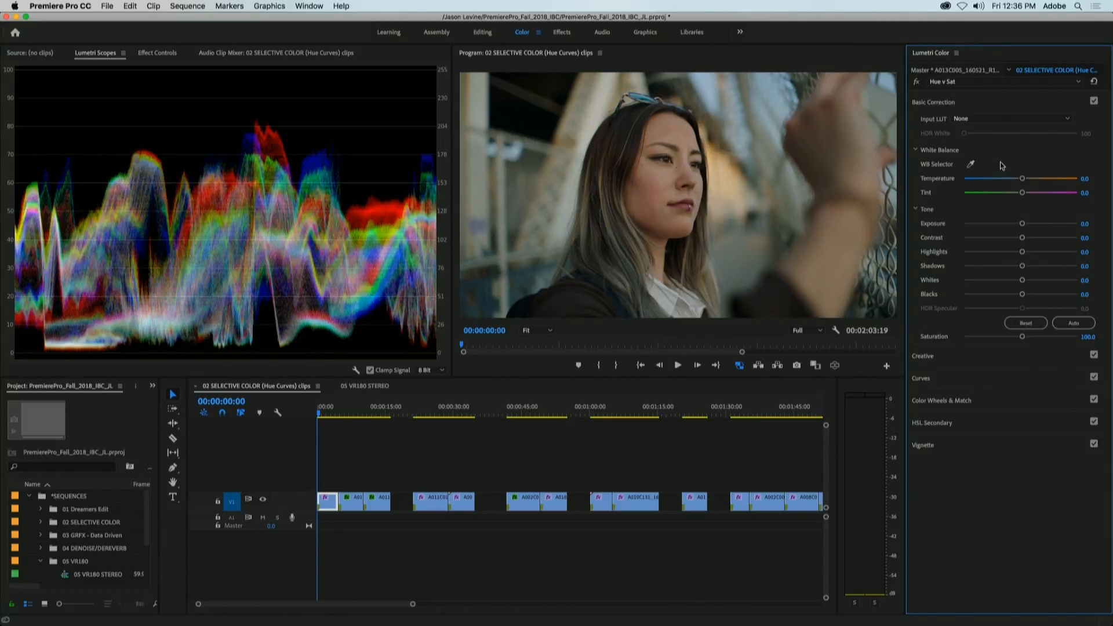
left_click_drag(1023, 181, 1030, 182)
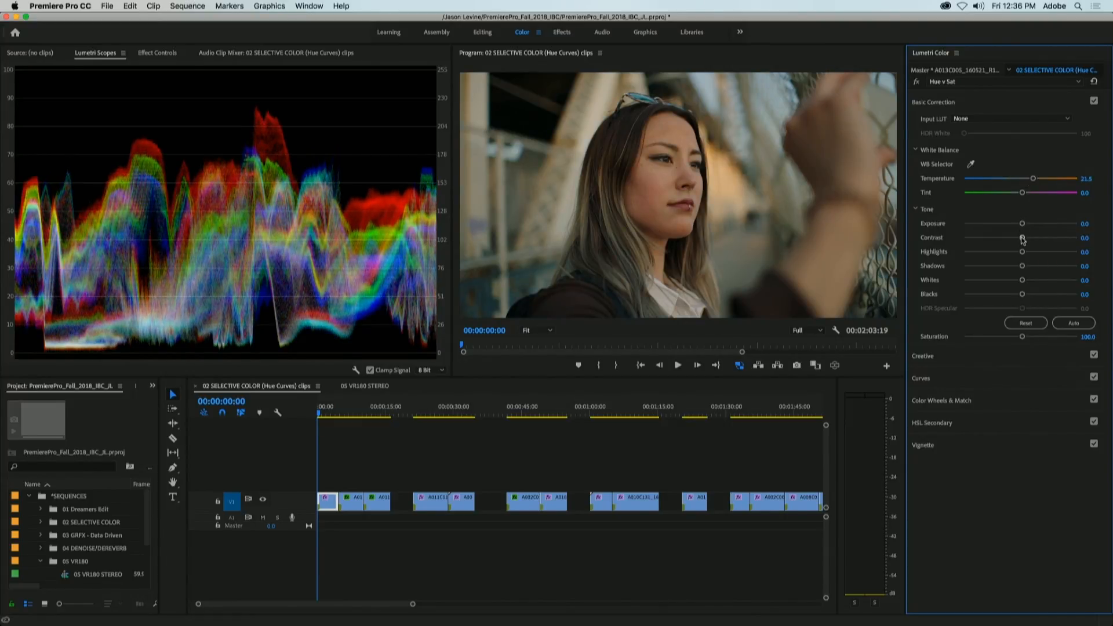
left_click_drag(1022, 239, 1032, 240)
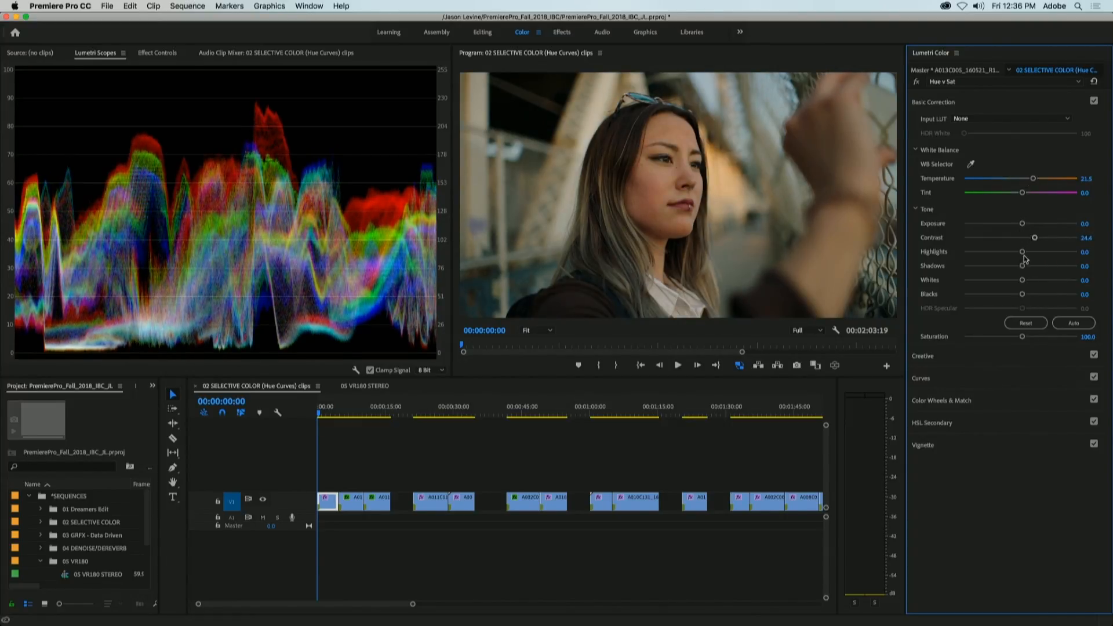
Step: In the Hue v Sat effect's creative adjustments, set both vibrance and faded film to 18.7
left_click(986, 355)
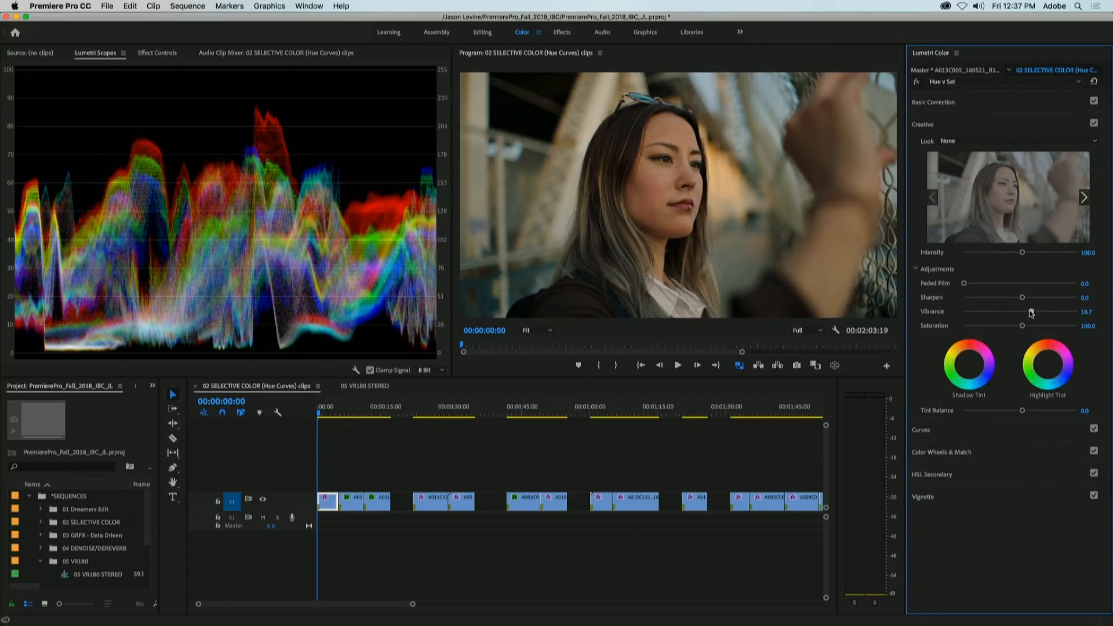
left_click_drag(965, 284, 974, 284)
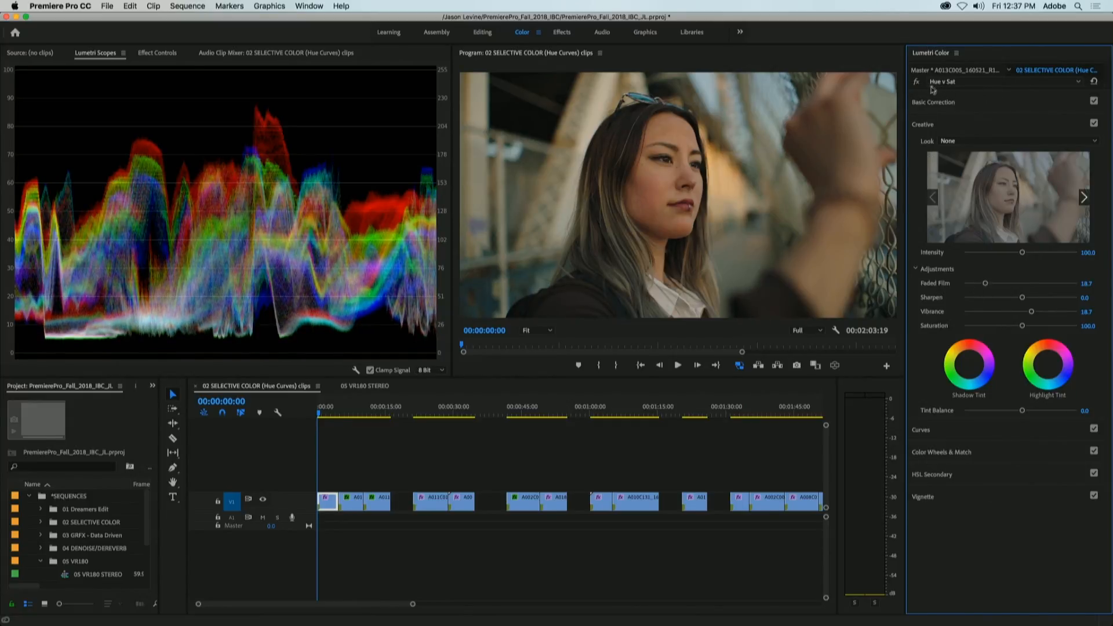
Step: Compare the clip with the Alexa LUT bypassed and restored, and likewise with the Hue v Sat effect bypassed and restored
left_click(958, 83)
left_click(962, 93)
left_click(917, 82)
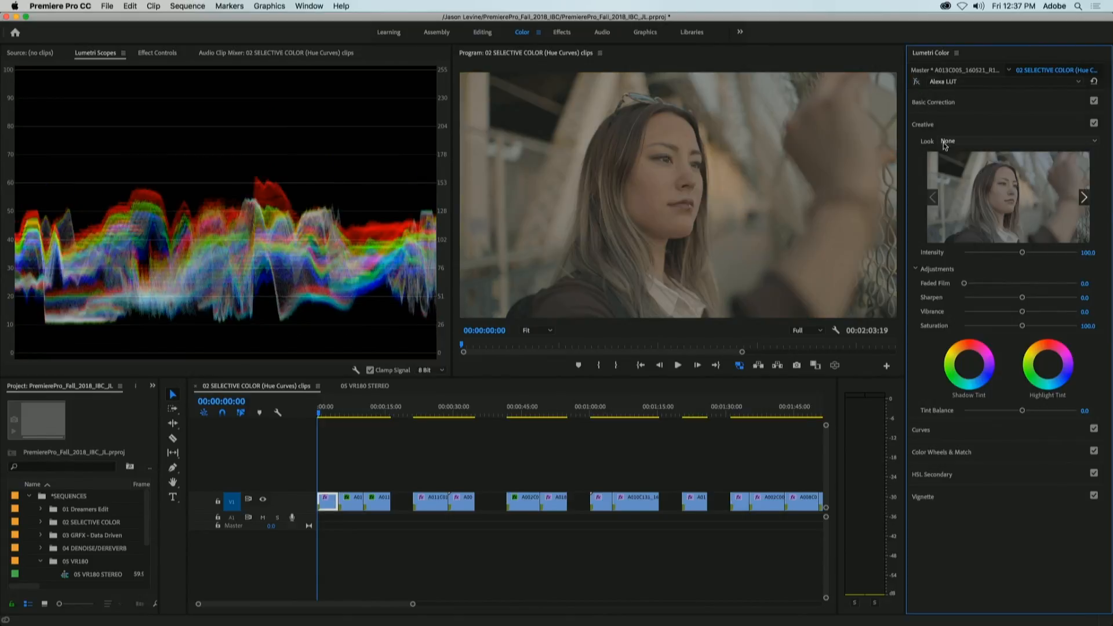
left_click(917, 83)
left_click(965, 84)
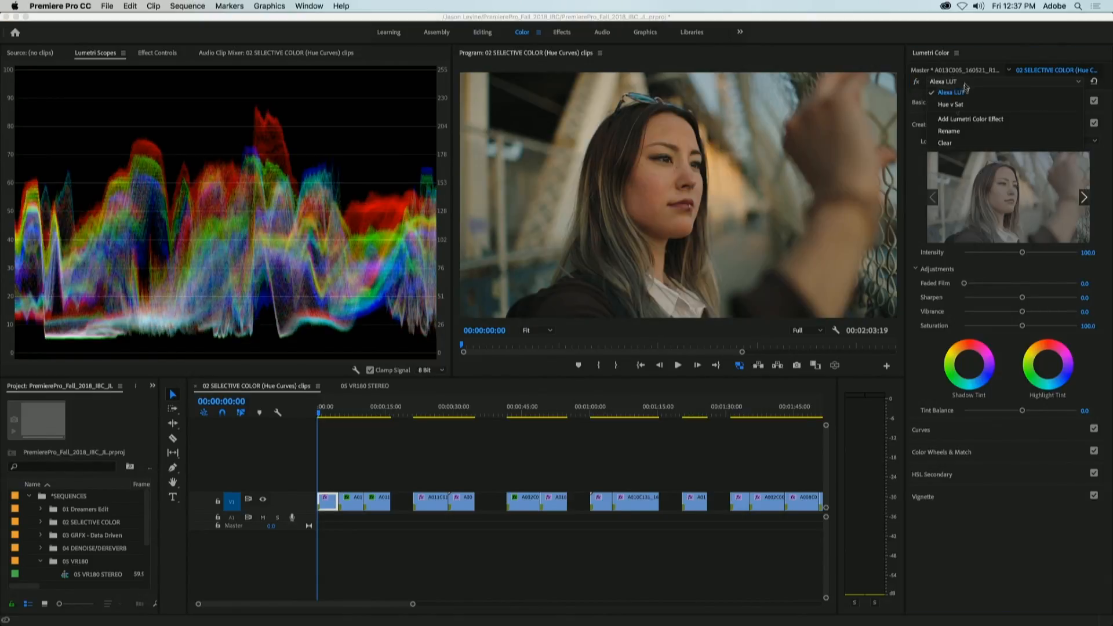
left_click(953, 104)
left_click(917, 84)
left_click(918, 84)
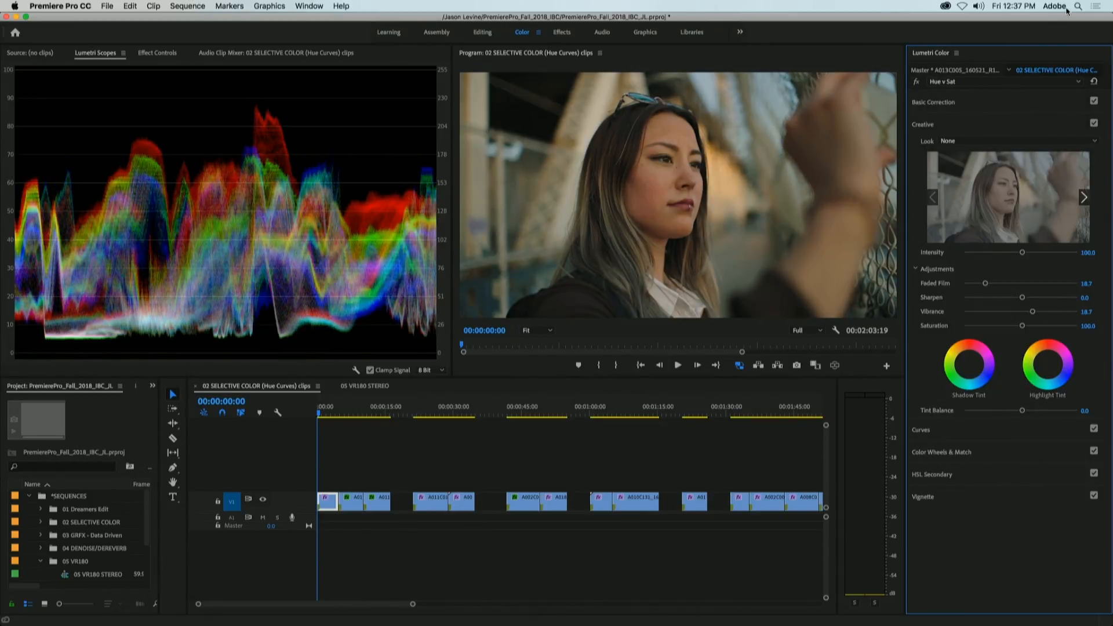
Step: Add another Lumetri Color effect to the clip and rename it Color V3
left_click(1009, 81)
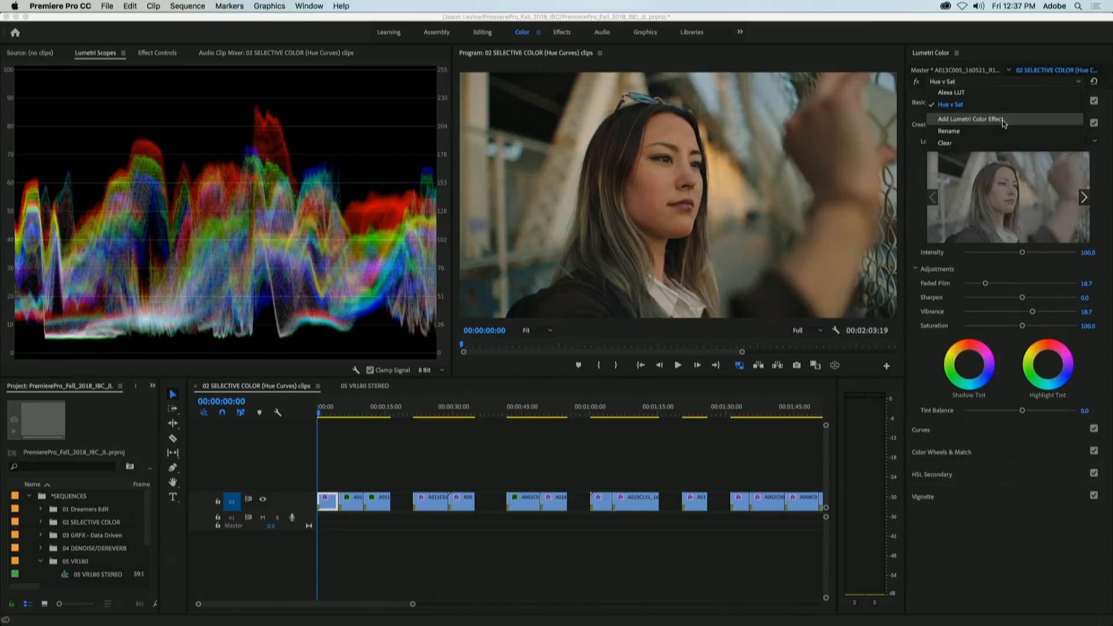
left_click(1007, 119)
left_click(985, 82)
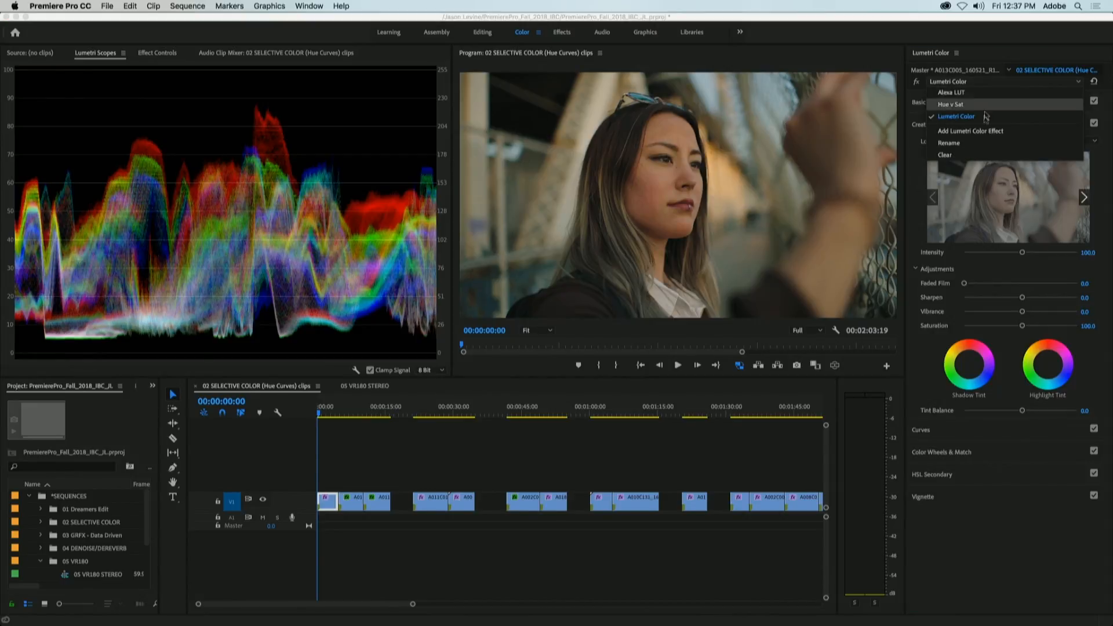
left_click(975, 143)
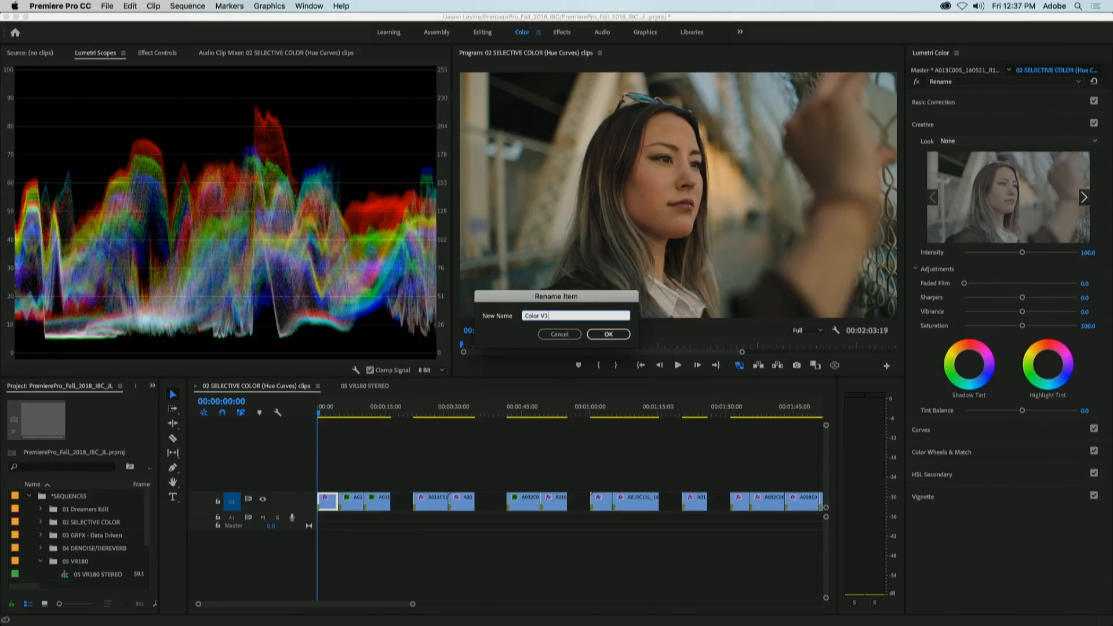
key("Return")
Step: Review the Lumetri effects on the master clip and on the sequence clip, collapsing the Creative section
left_click(999, 83)
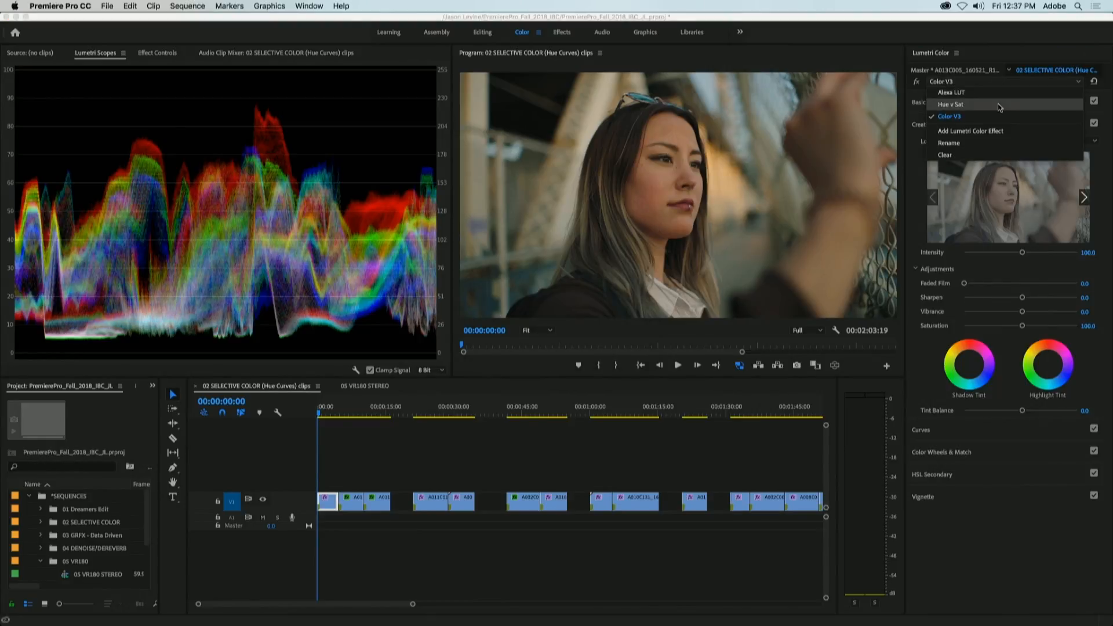
left_click(999, 106)
left_click(971, 72)
left_click(972, 80)
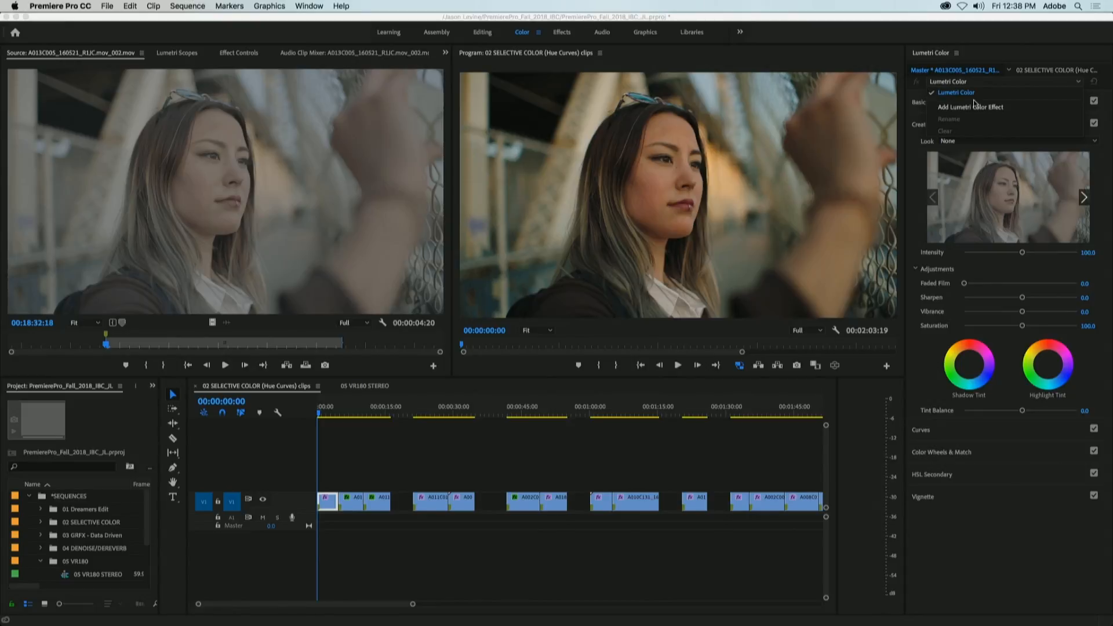
left_click(919, 123)
left_click(960, 84)
left_click(961, 85)
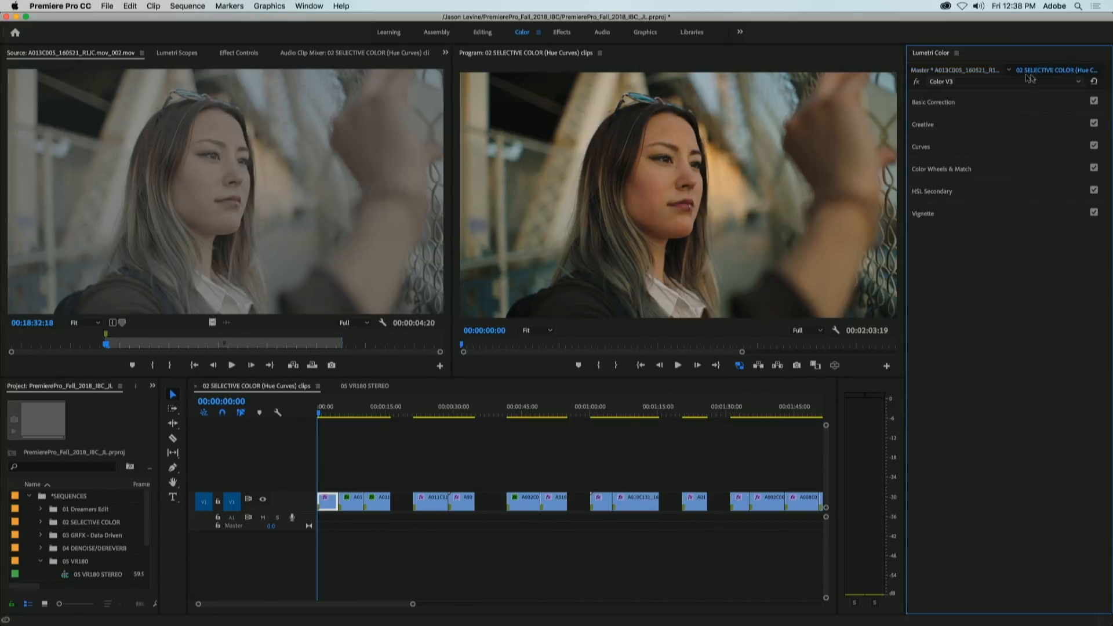
Step: Expand the Curves section of the Hue v Sat effect and rename the effect Selective Grading
left_click(991, 86)
left_click(972, 100)
left_click(966, 149)
left_click(974, 82)
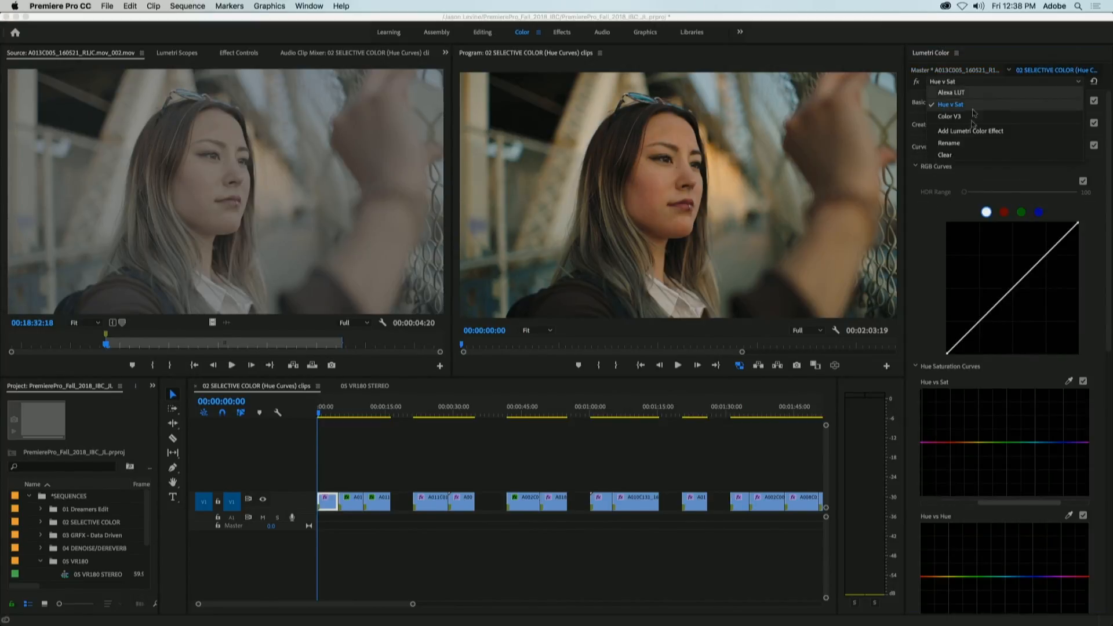
left_click(973, 143)
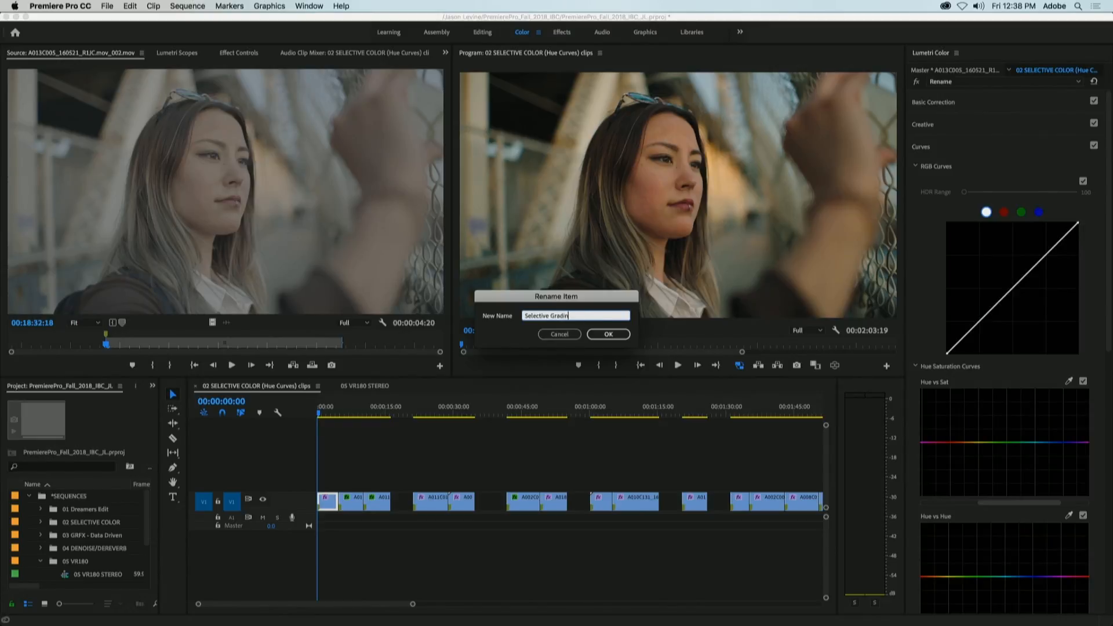
key("Return")
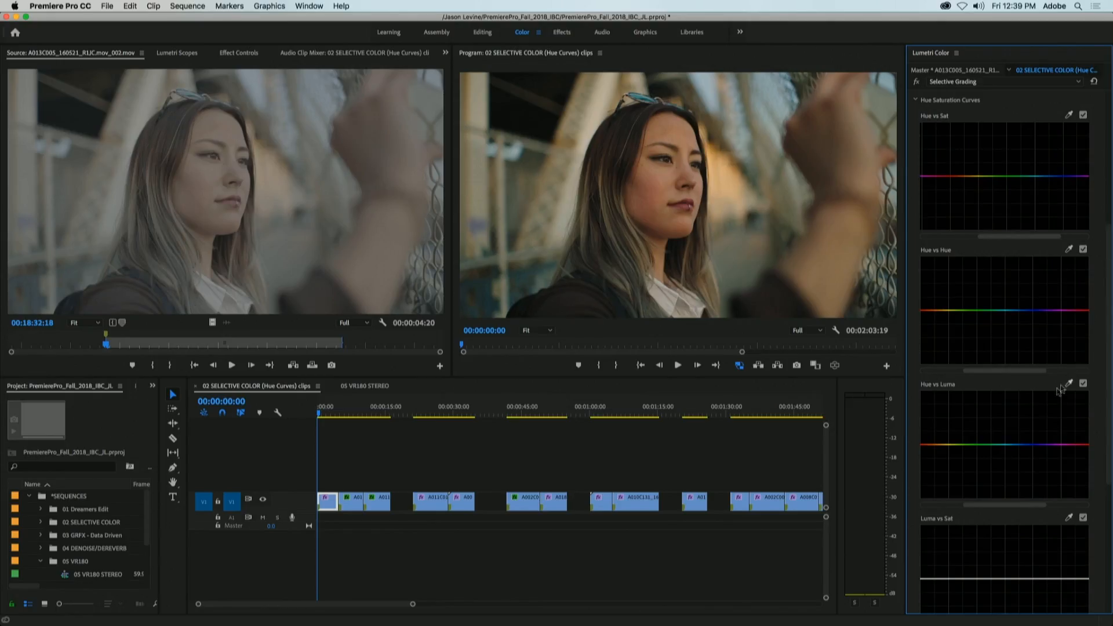
Step: Raise the orange skin-tone point on the Hue vs Sat curve, lift the red point slightly and widen the range toward yellow
scroll(1026, 414, "up", 3)
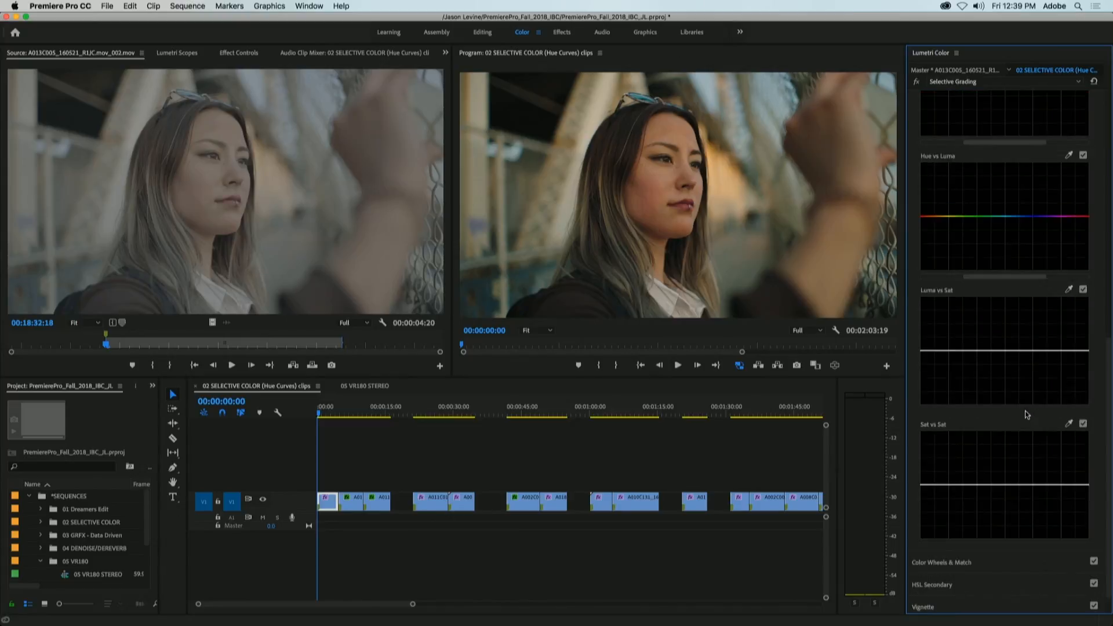
scroll(1026, 414, "down", 2)
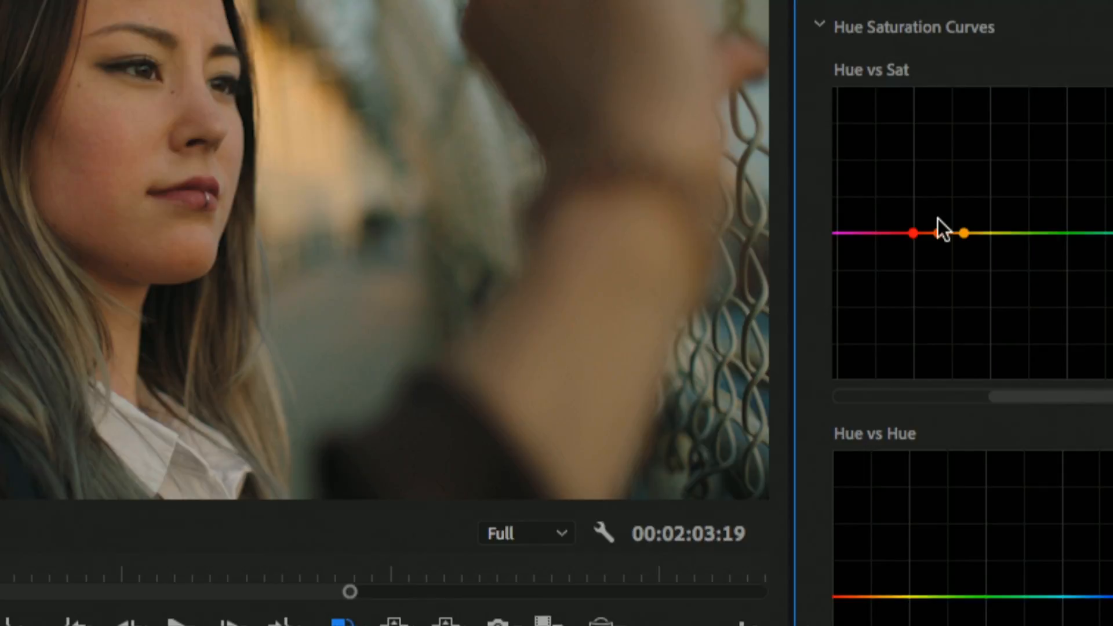
left_click(939, 233)
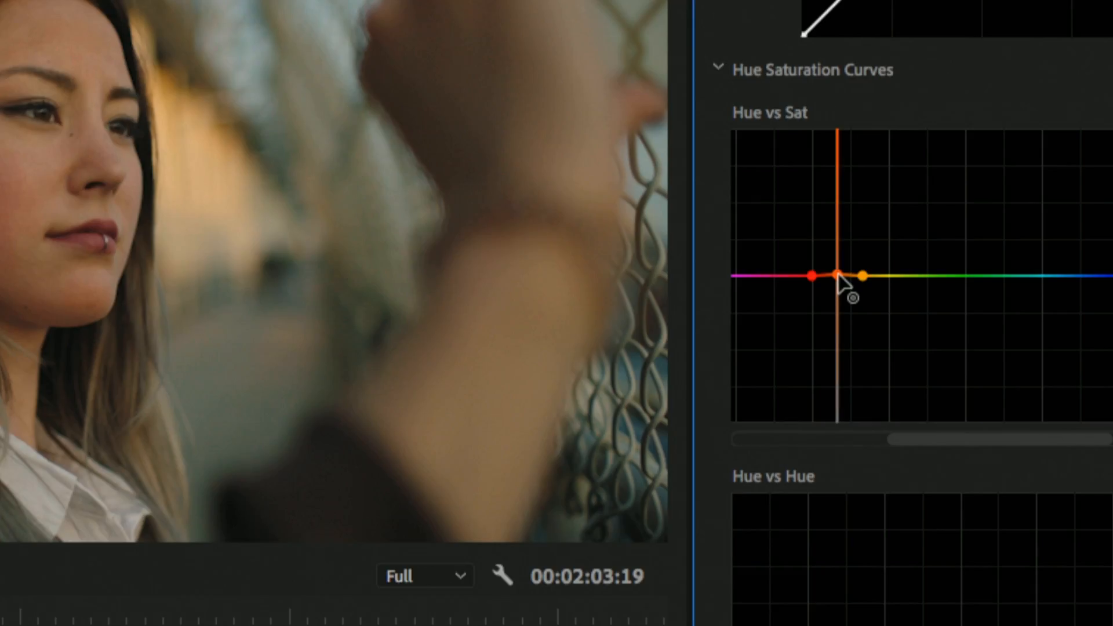
left_click_drag(838, 275, 827, 207)
left_click_drag(862, 277, 892, 278)
left_click_drag(811, 276, 808, 252)
left_click_drag(827, 207, 833, 232)
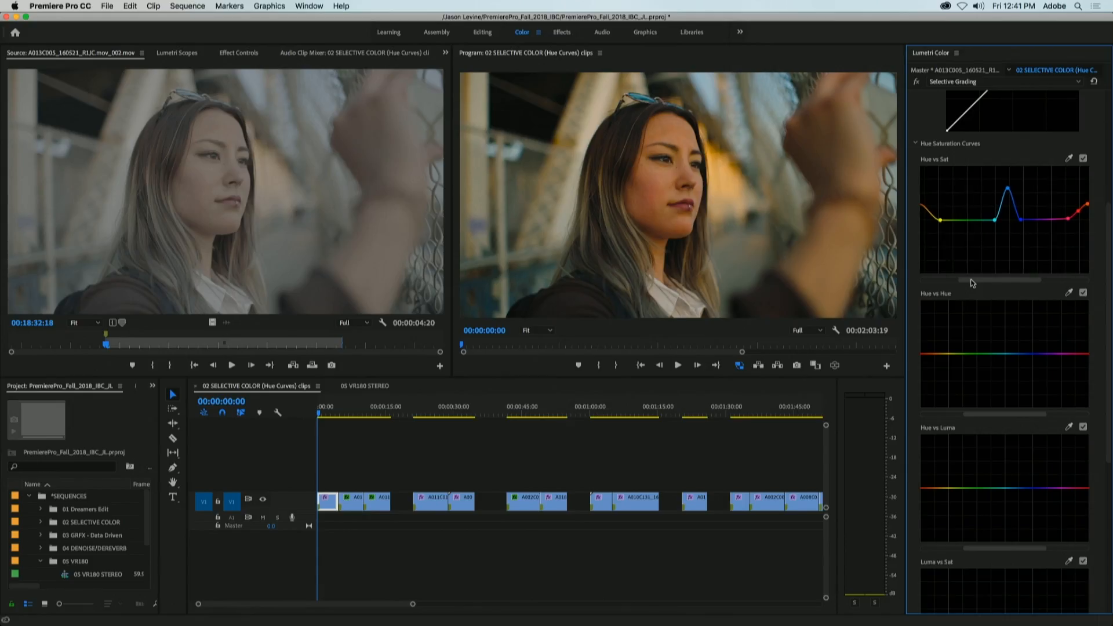
Step: Shift the raised orange point on the Hue vs Sat curve slightly toward yellow
left_click_drag(972, 282, 975, 283)
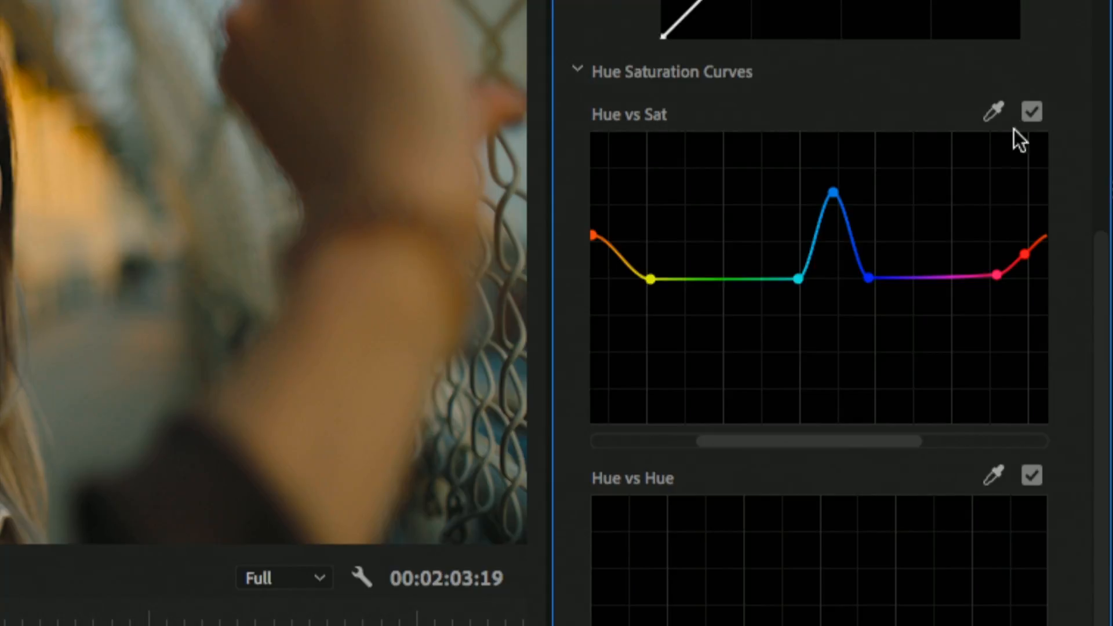
left_click_drag(598, 240, 621, 244)
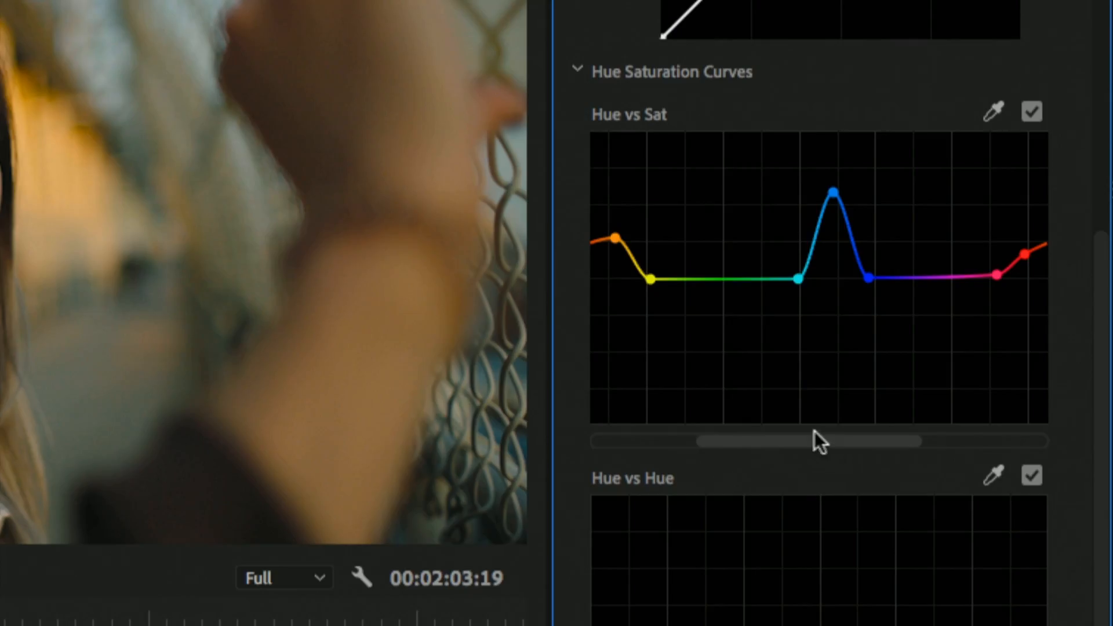
left_click_drag(798, 442, 934, 417)
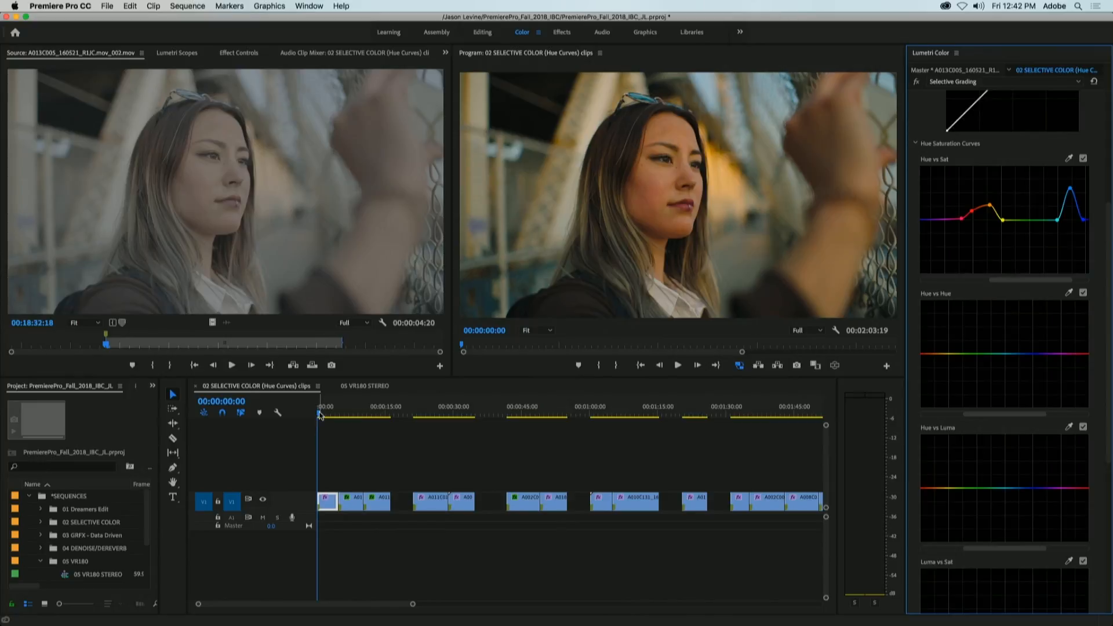
Step: Play the third clip and compare the teal fabric with its Hue vs Sat curve disabled and re-enabled
left_click(330, 415)
left_click_drag(331, 416, 371, 417)
key("space")
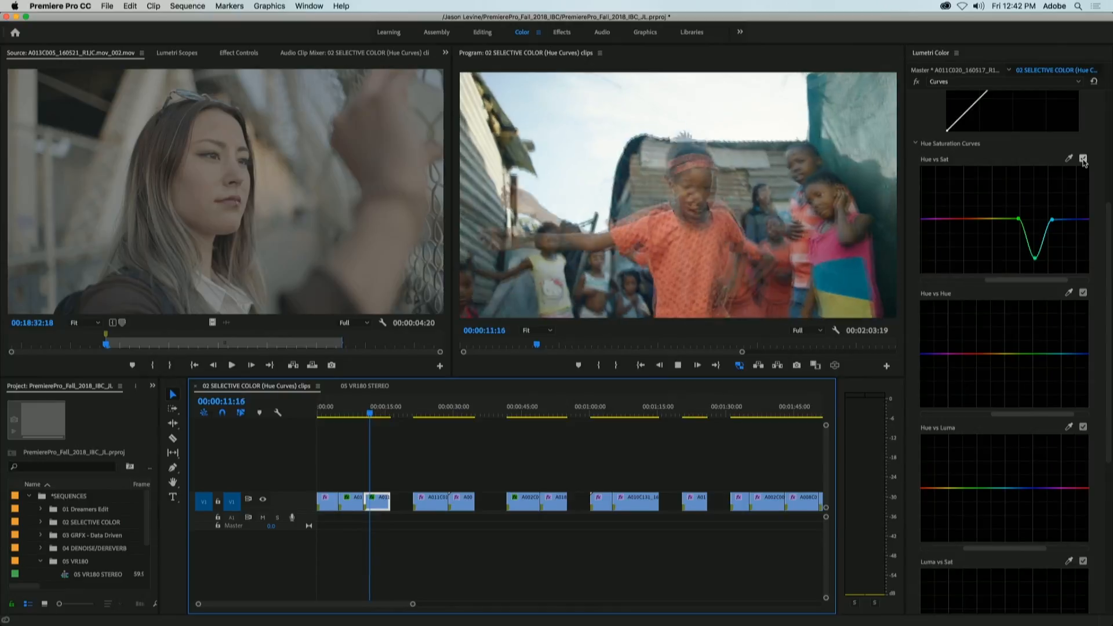
left_click(1083, 159)
key("space")
key("space")
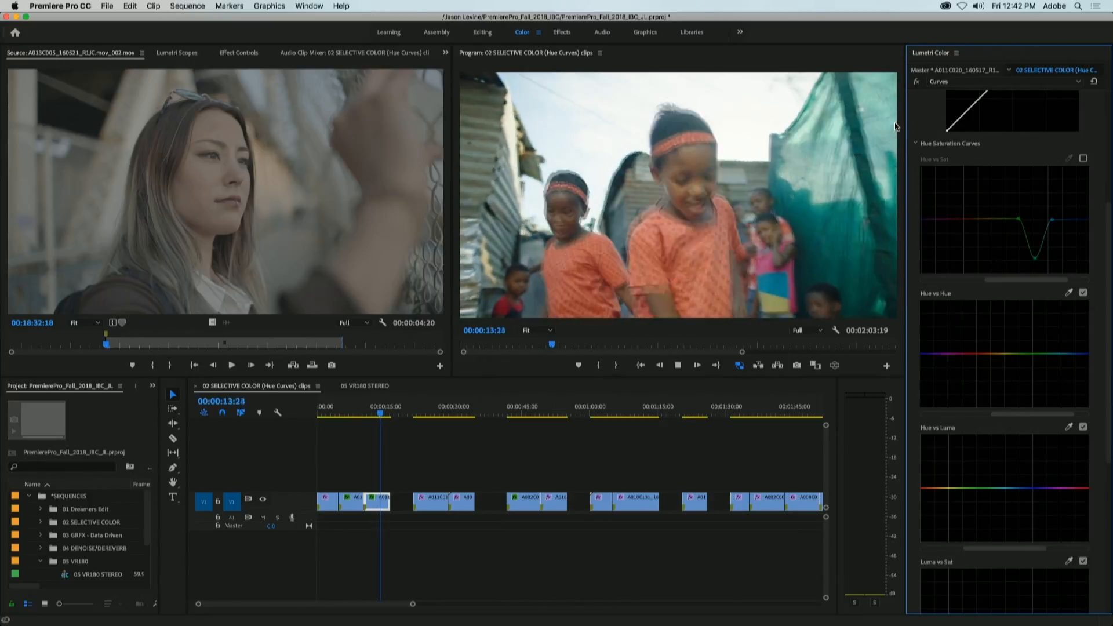
key("j")
key("l")
key("j")
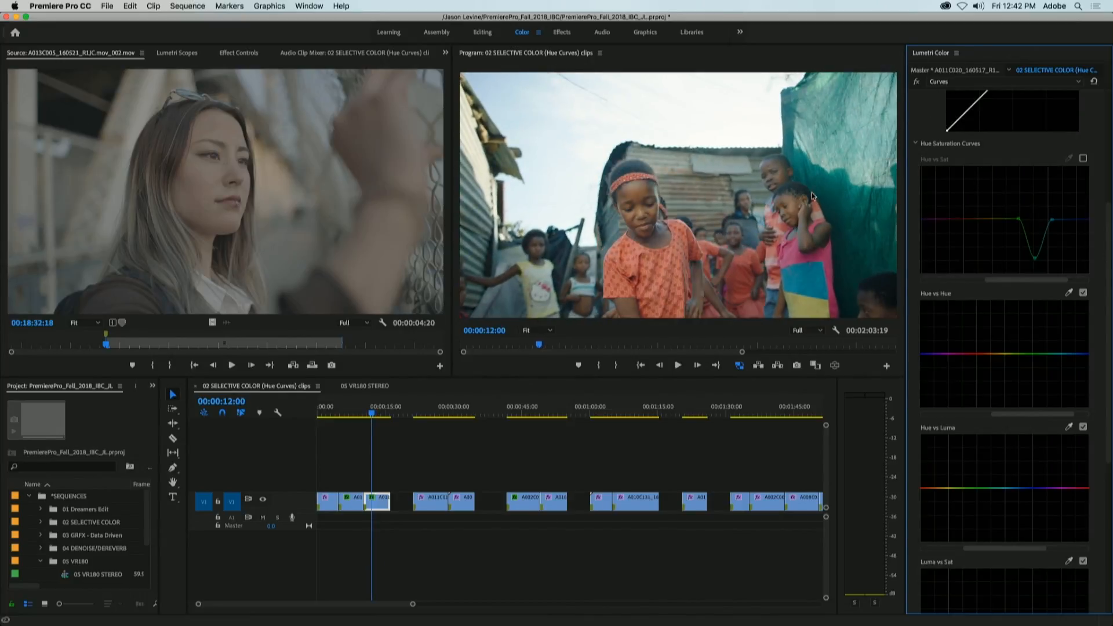
left_click(1083, 158)
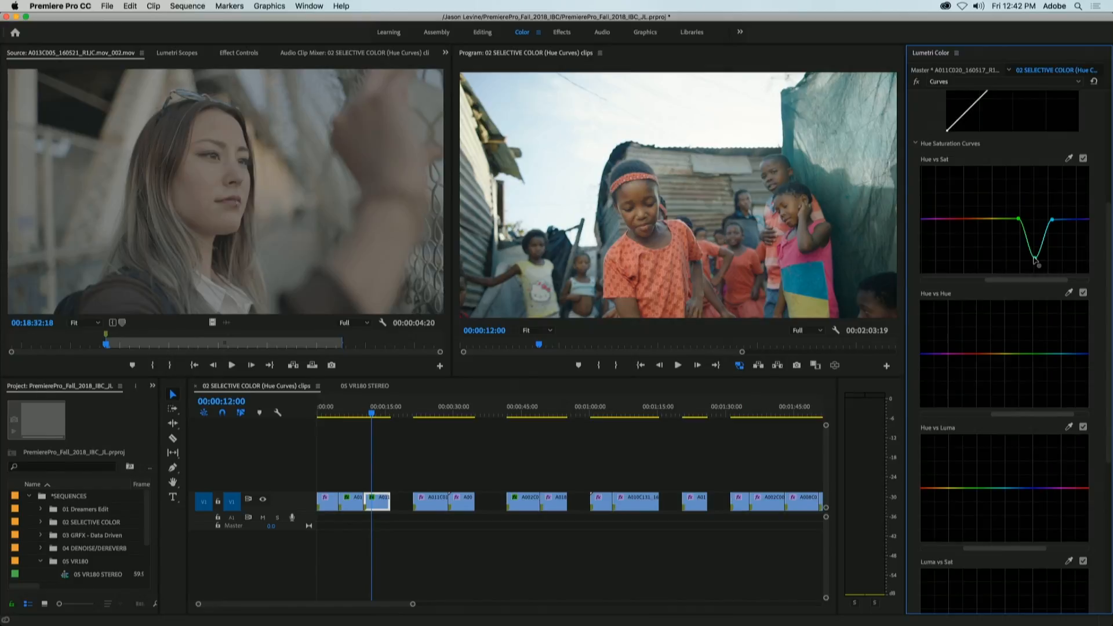
Step: Lower the green-cyan point on the third clip's Hue vs Sat curve a little further and play back the result
mouse_move(1036, 230)
left_mouse_down()
mouse_move(1032, 175)
mouse_move(1039, 230)
left_mouse_up()
key("space")
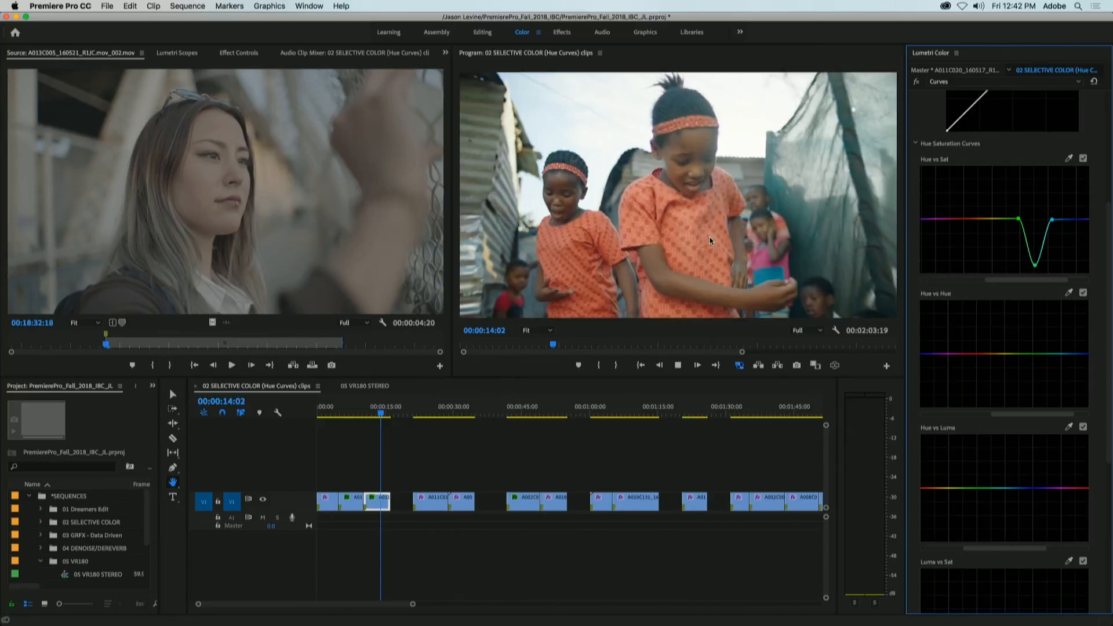
key("k")
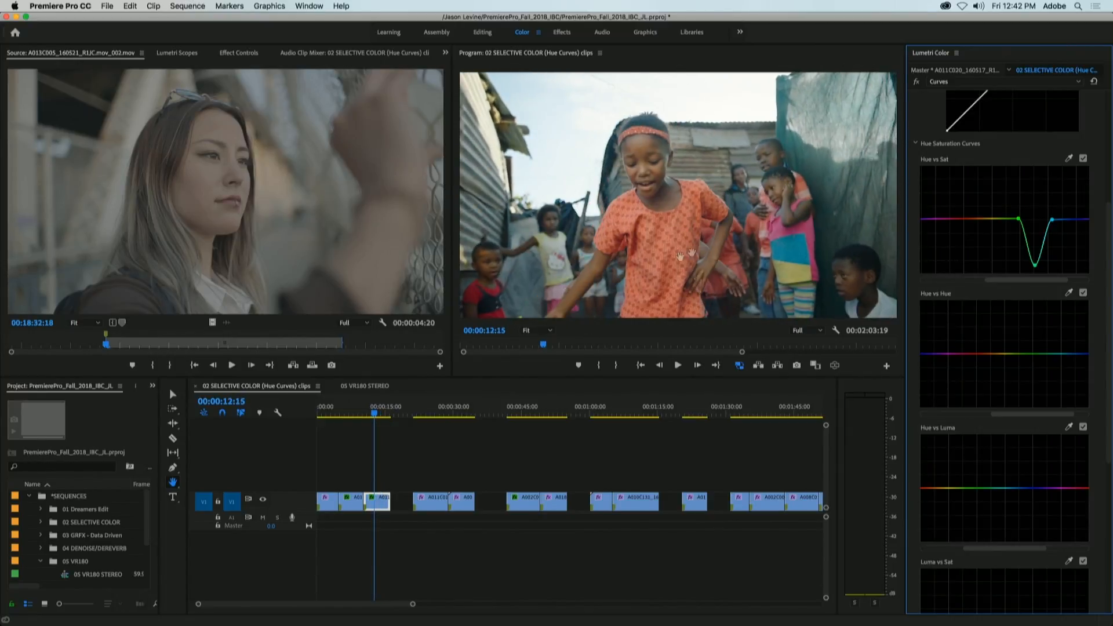
Step: Play the sequence from 00:00:20:23 to preview the fourth clip
left_click(410, 397)
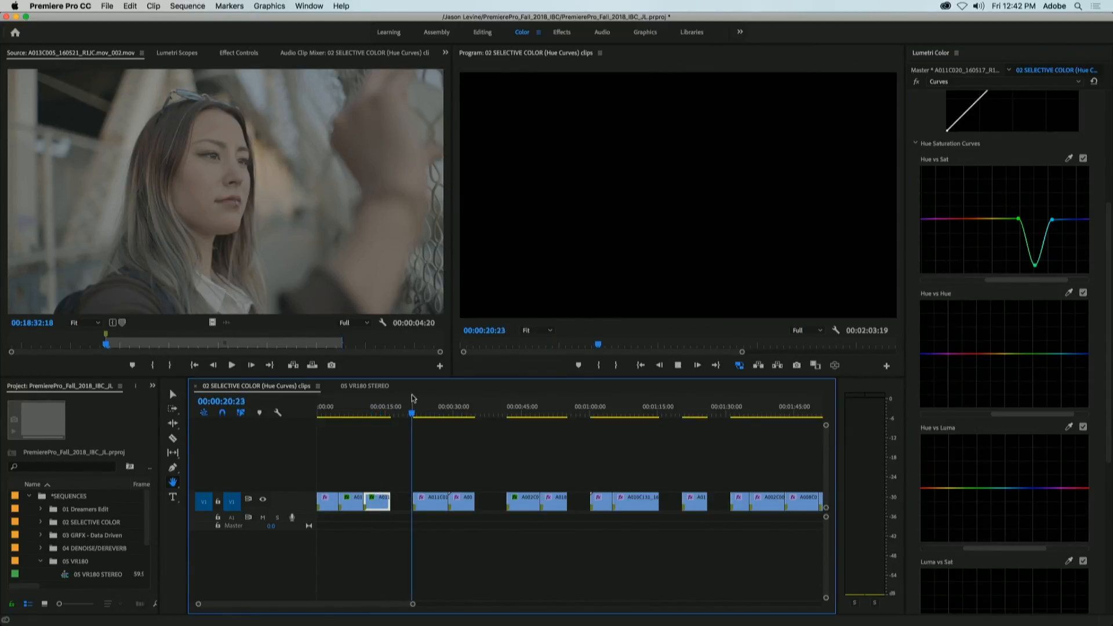
key("space")
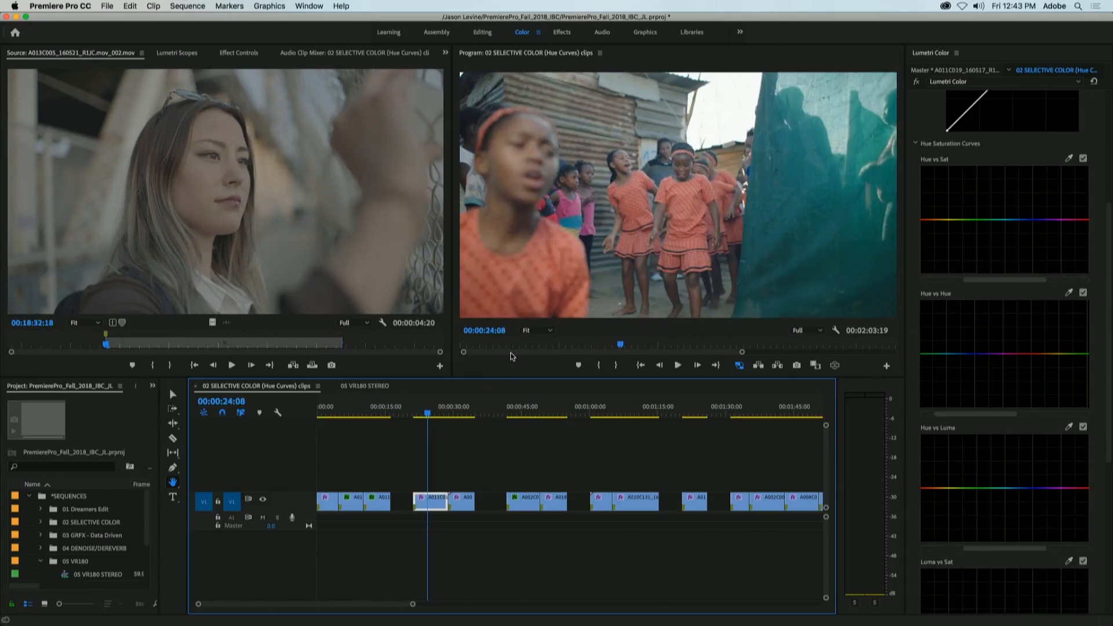
Step: Raise the red point on the fourth clip's Hue vs Hue curve to turn the orange dresses pink
key("space")
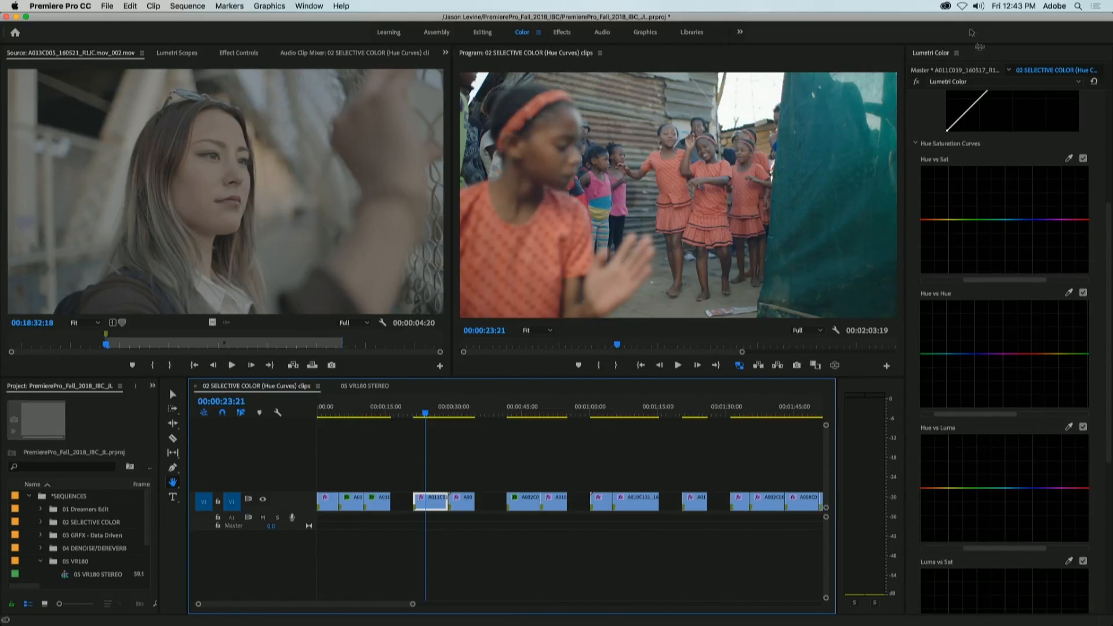
left_click_drag(1104, 255, 1104, 274)
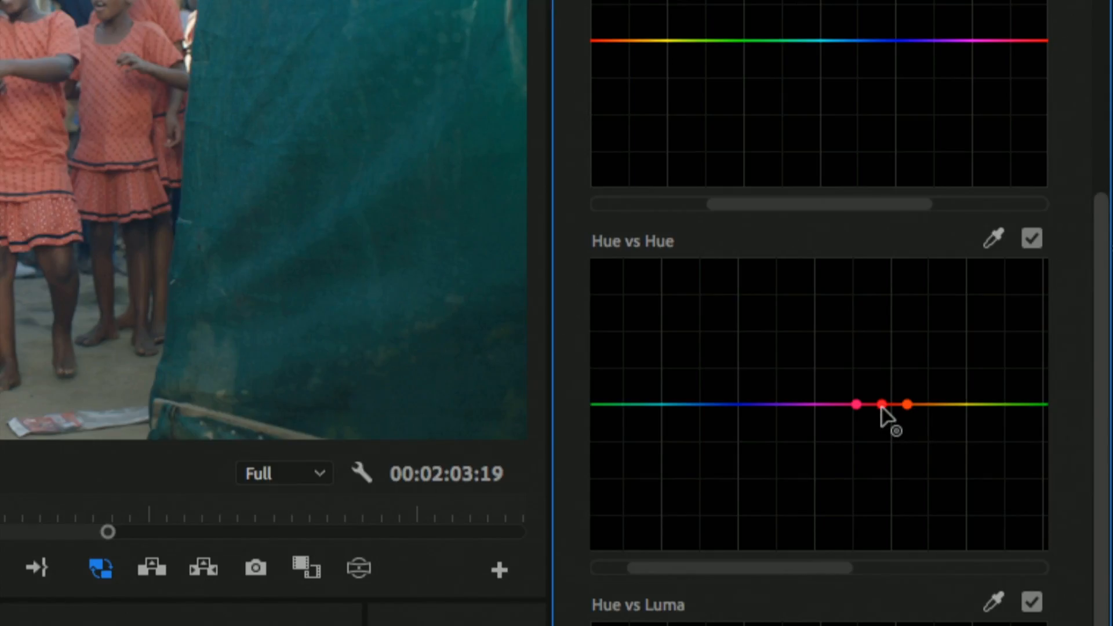
left_click(881, 405)
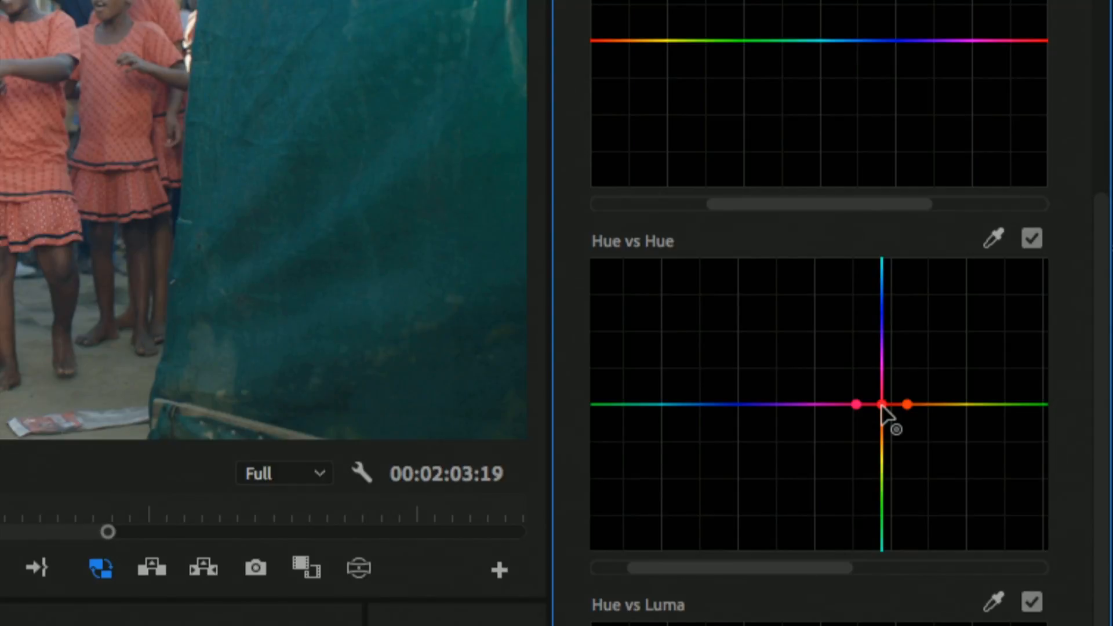
mouse_move(881, 406)
left_mouse_down()
mouse_move(881, 493)
mouse_move(881, 313)
mouse_move(880, 413)
left_mouse_up()
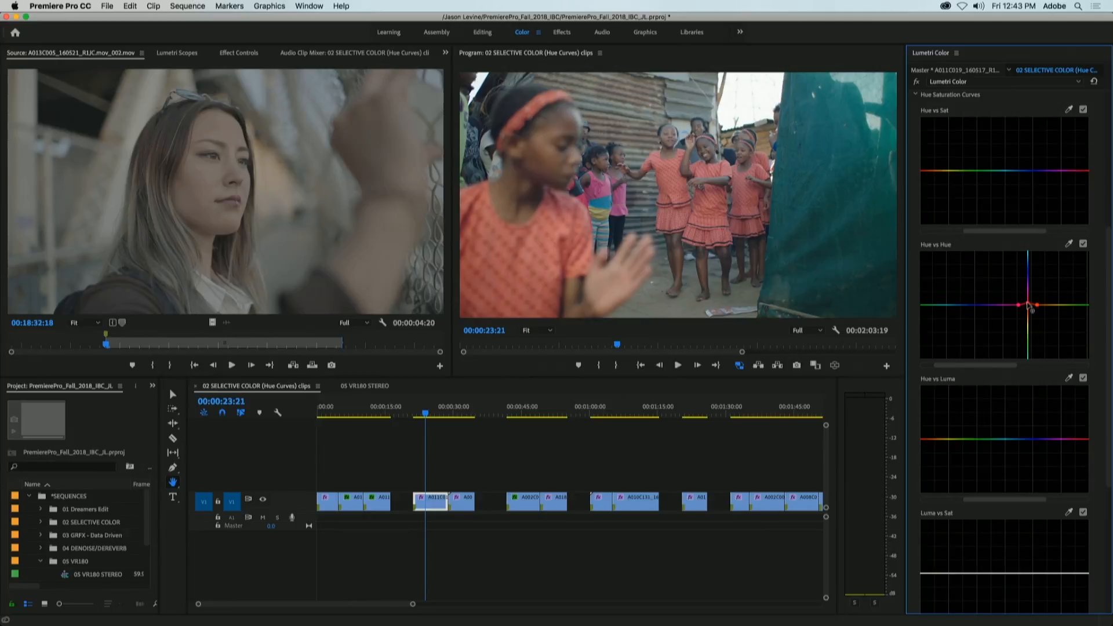
left_click_drag(1028, 303, 1027, 299)
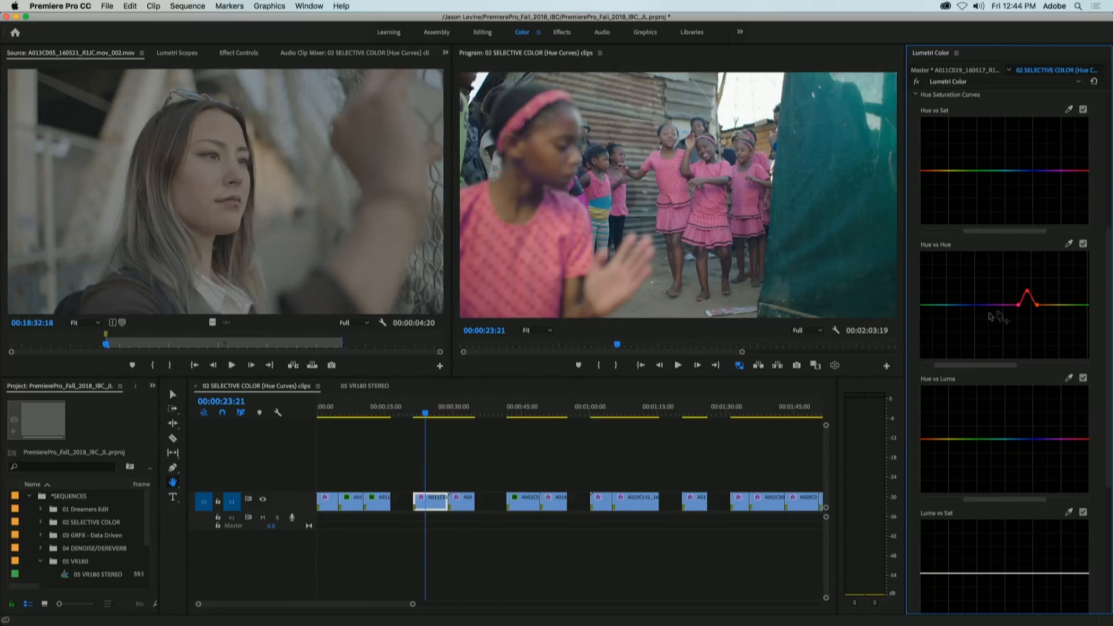
Step: Play the fourth clip and compare the dress color with its Hue vs Hue curve repeatedly disabled and re-enabled
key("j")
key("l")
left_click(1083, 244)
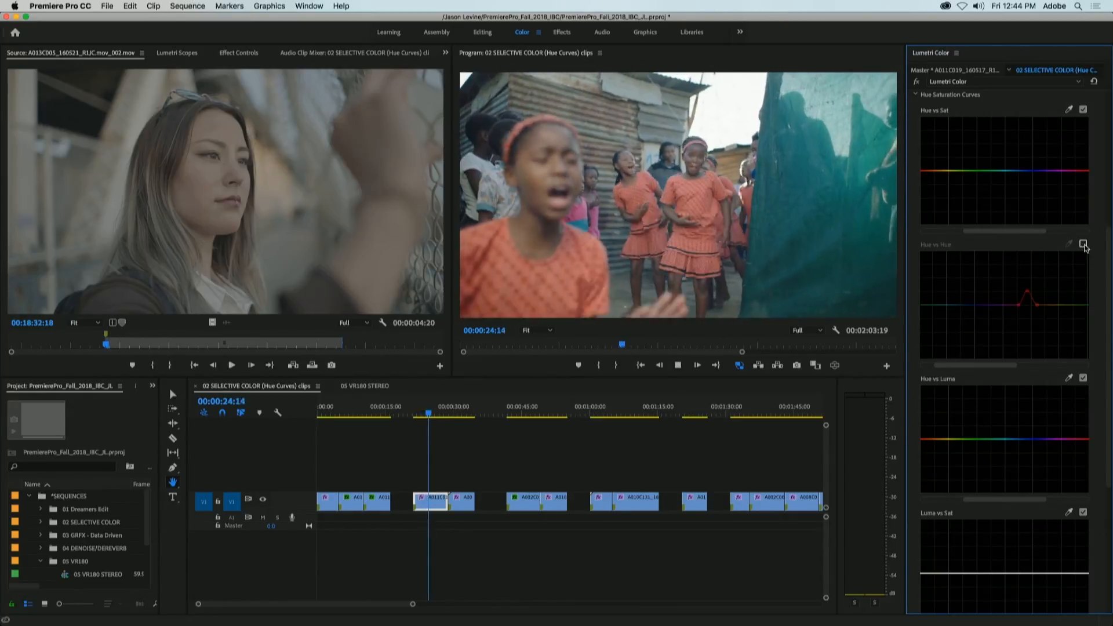
left_click(1083, 244)
key("j")
left_click(1083, 244)
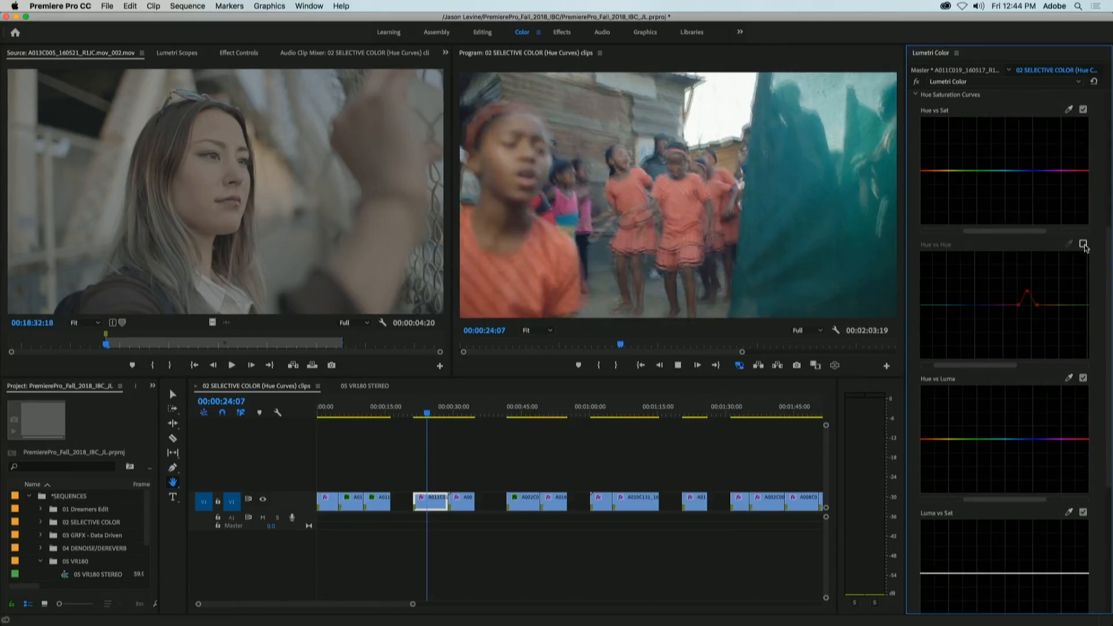
left_click(1083, 244)
left_click(1083, 244)
left_click(1083, 244)
left_click(1083, 244)
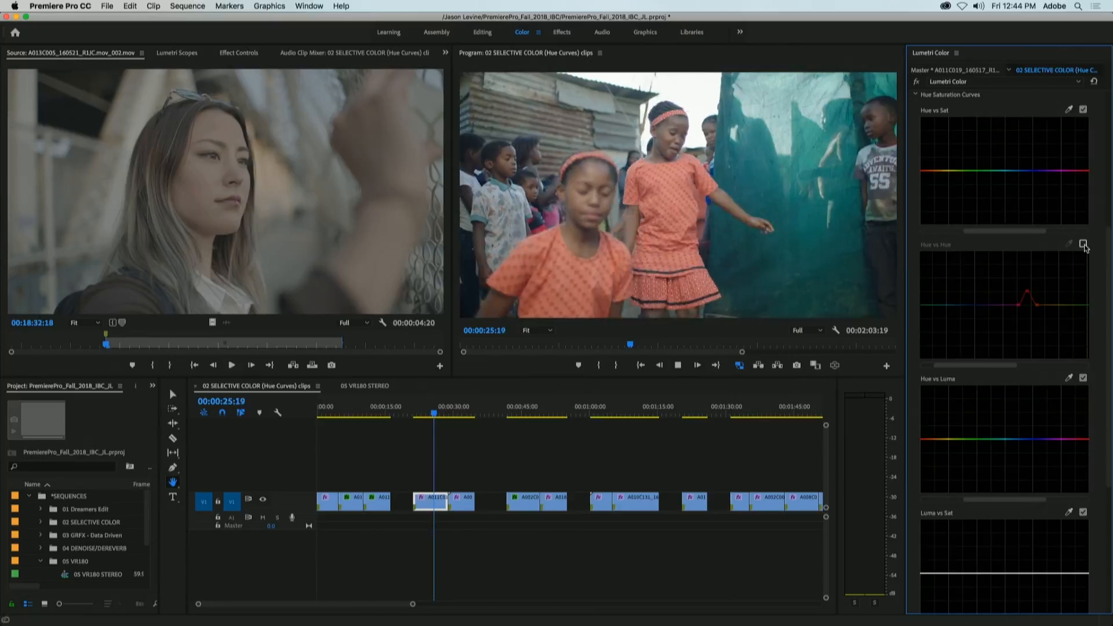
left_click(1083, 244)
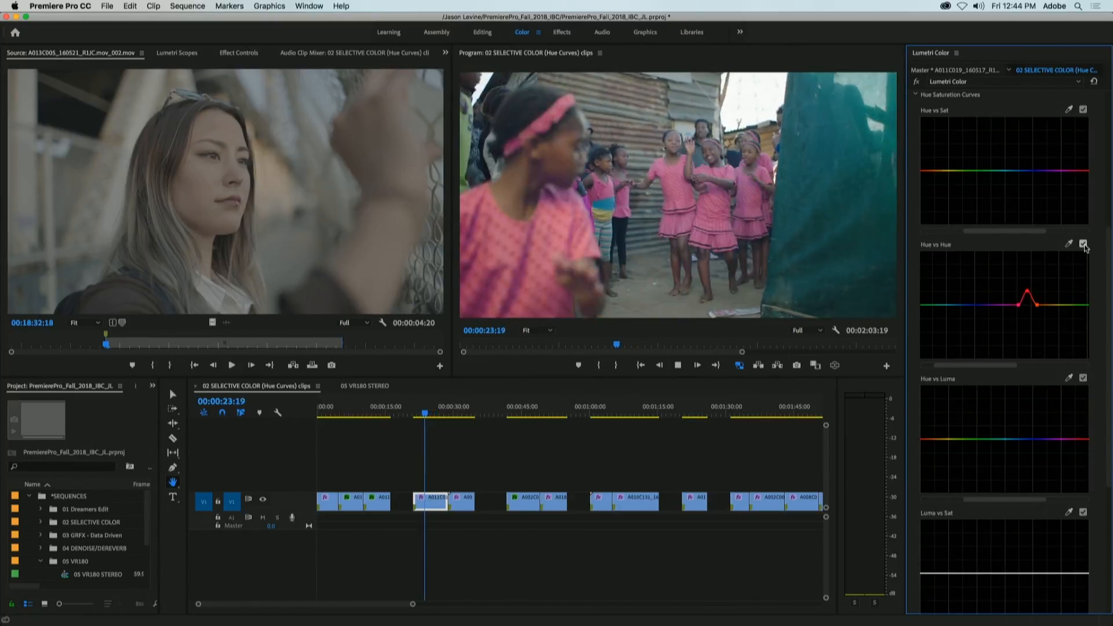
left_click(1083, 244)
left_click(1083, 244)
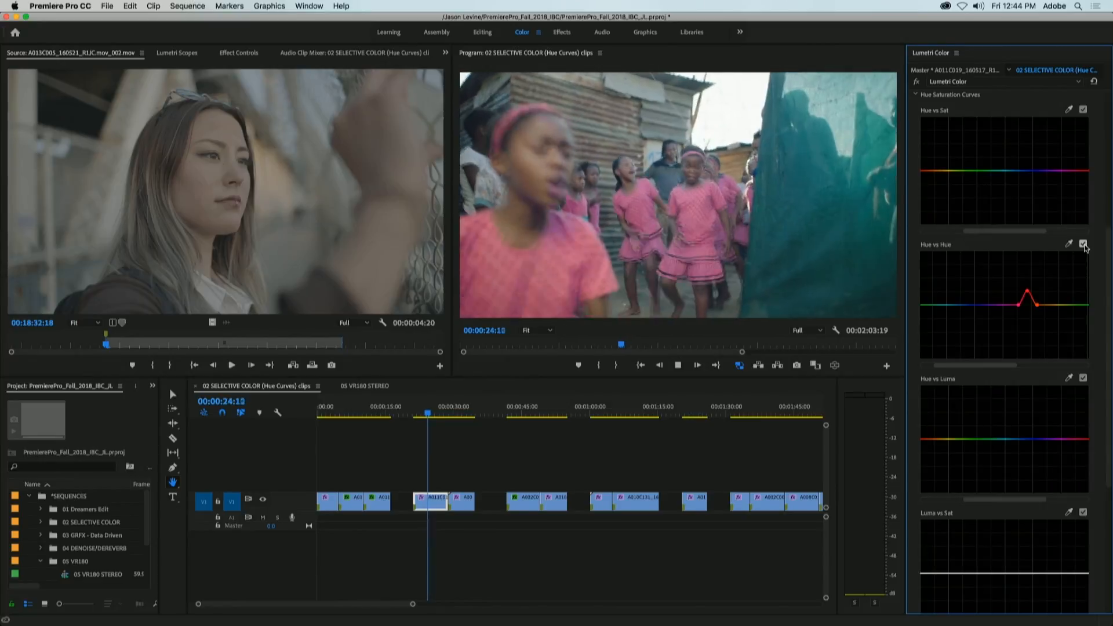
left_click(1084, 244)
left_click(1083, 244)
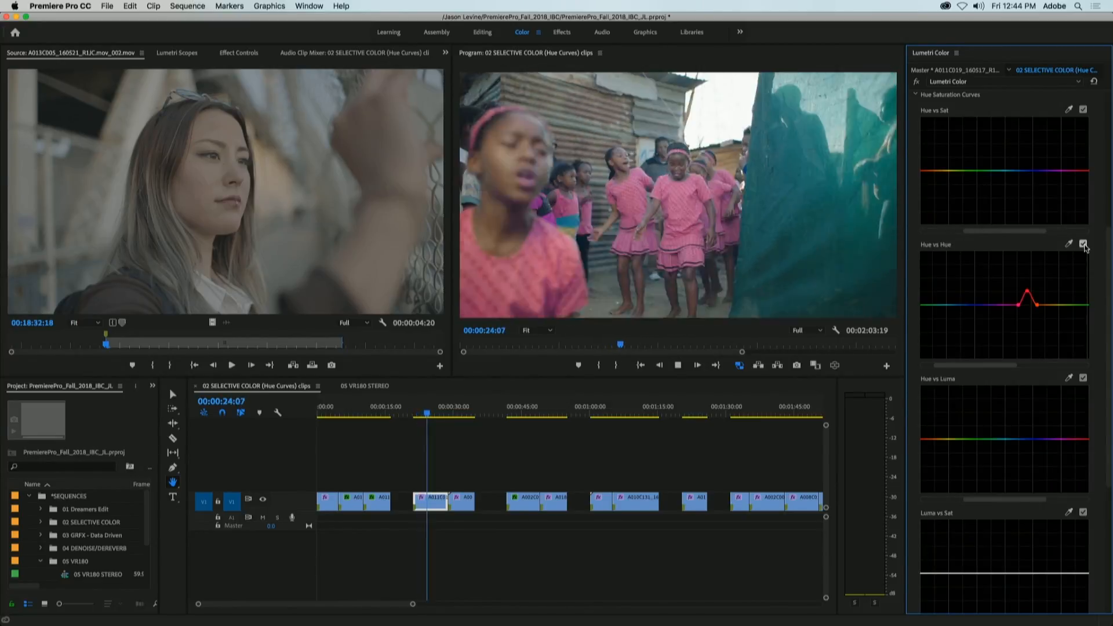
key("space")
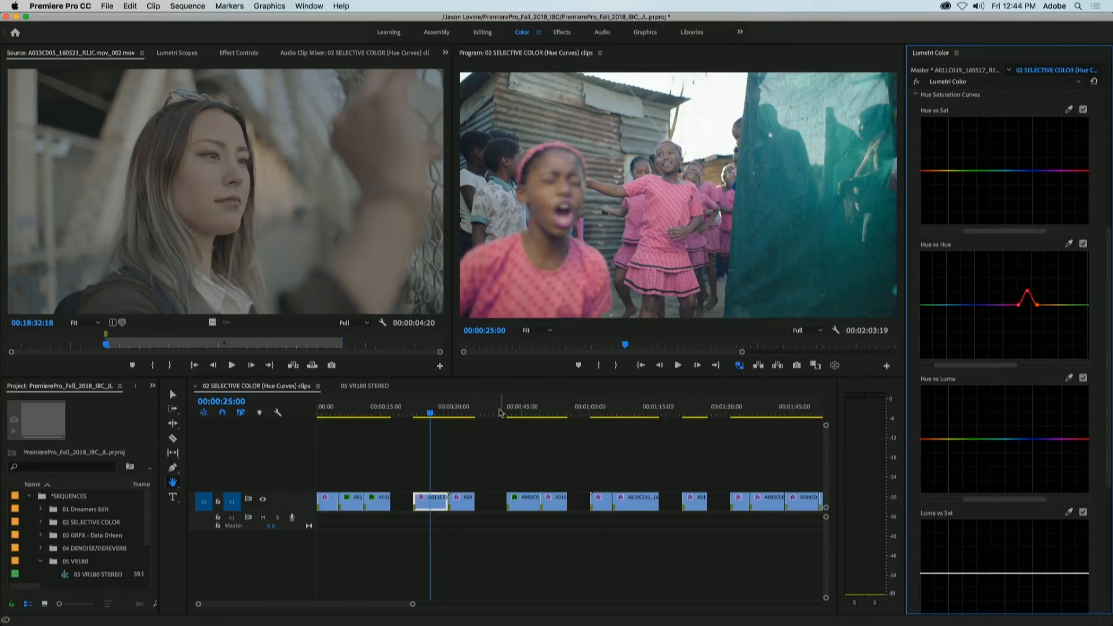
Step: Preview the pilot clip and enable its Hue vs Hue curve to shift the headset's blue
left_click_drag(443, 412, 465, 414)
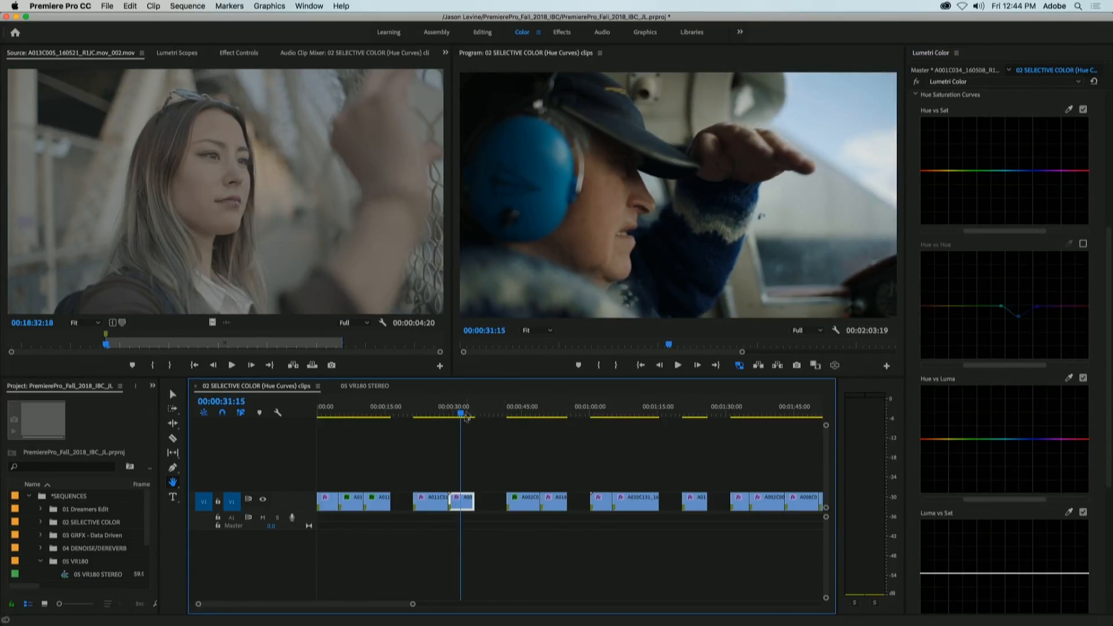
key("space")
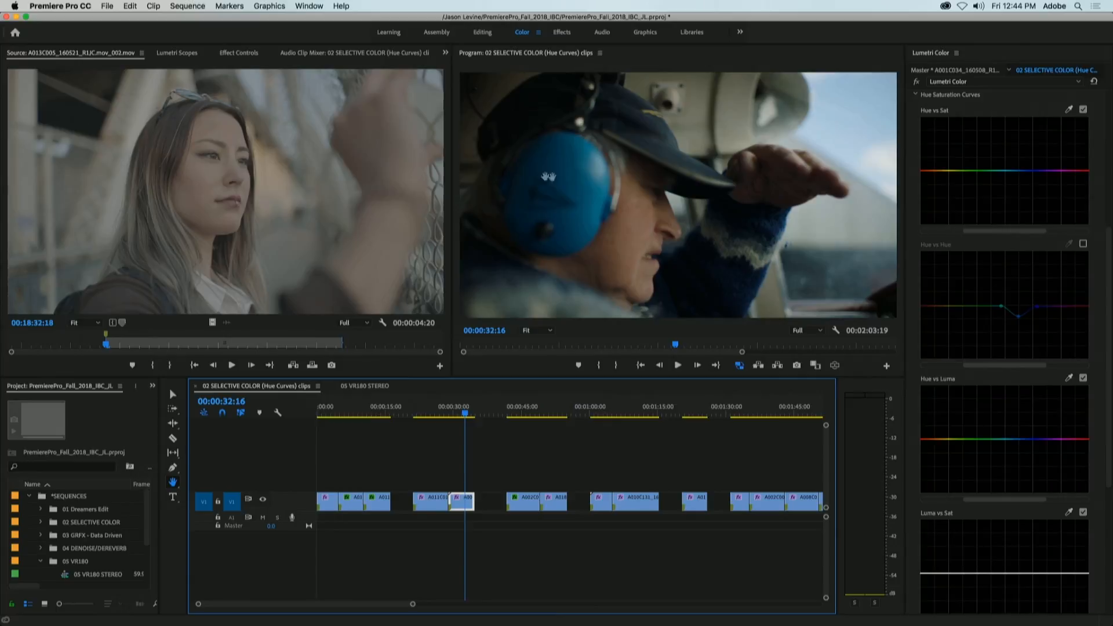
left_click(1082, 244)
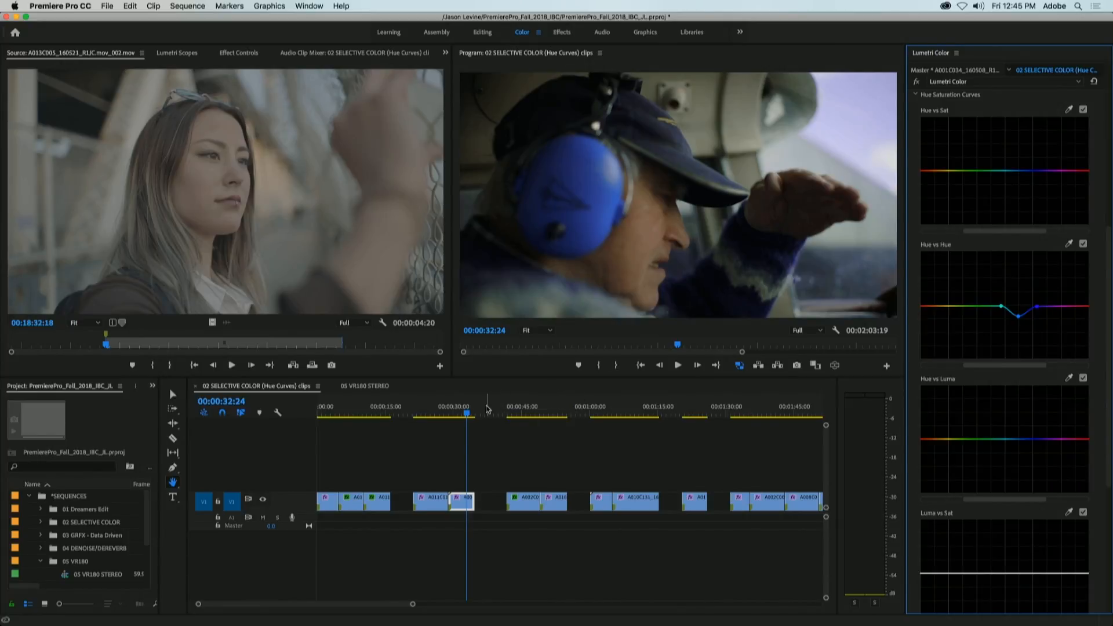
Step: Play the horse-riding clip and examine its Hue vs Luma and Luma vs Sat curves
left_click(510, 415)
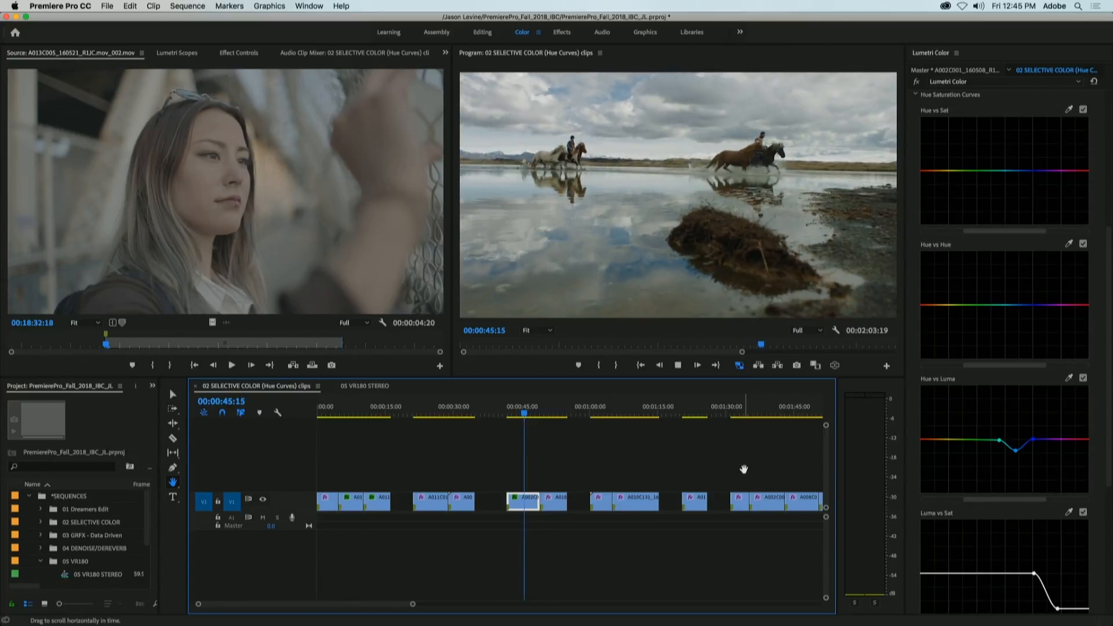
key("k")
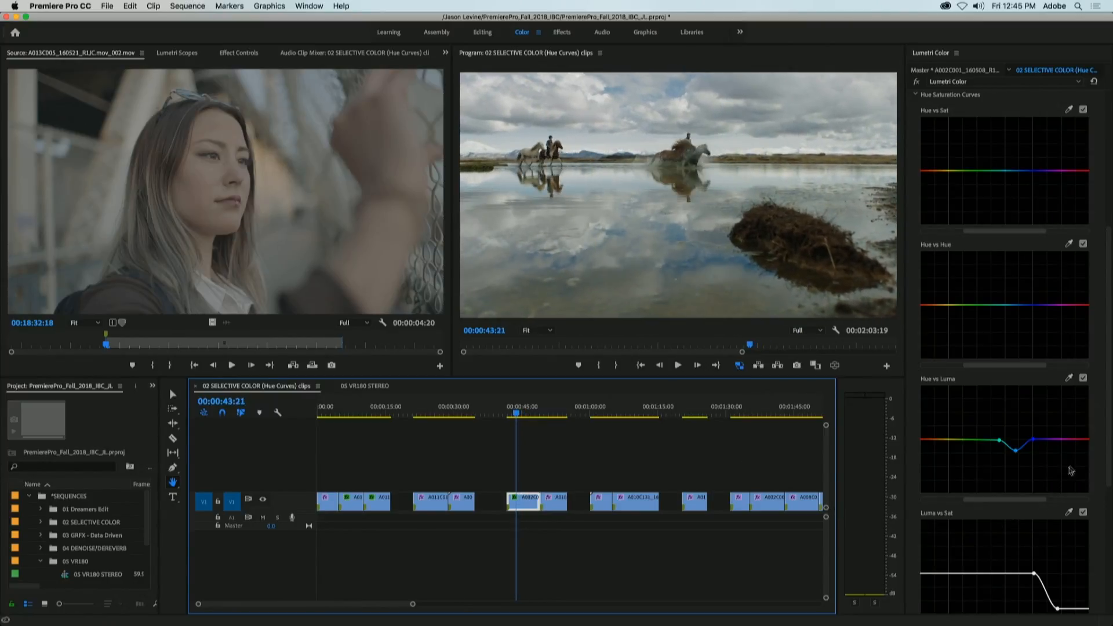
left_click_drag(1111, 446, 1111, 504)
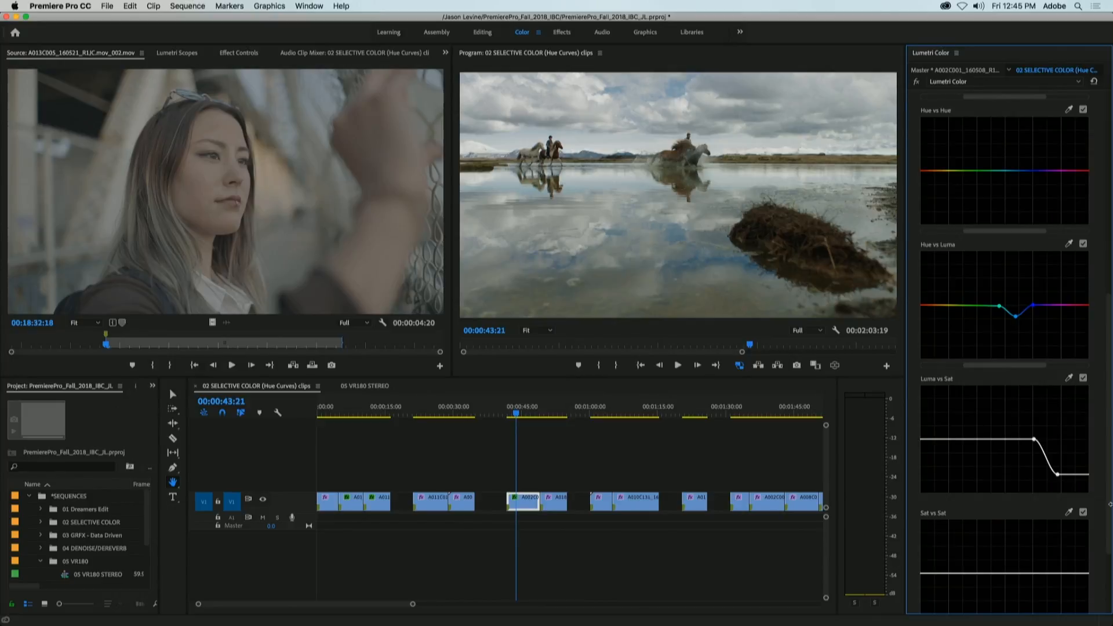
Step: Compare the sky and reflections in the horse-riding clip with the Hue vs Luma curve disabled and re-enabled
left_click(1082, 244)
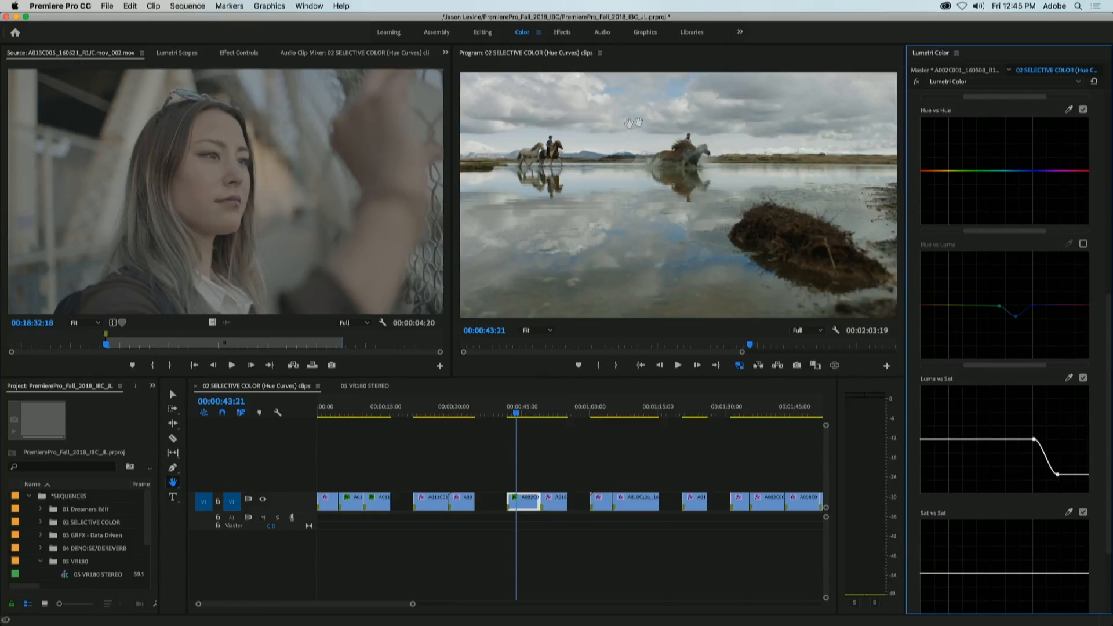
key("space")
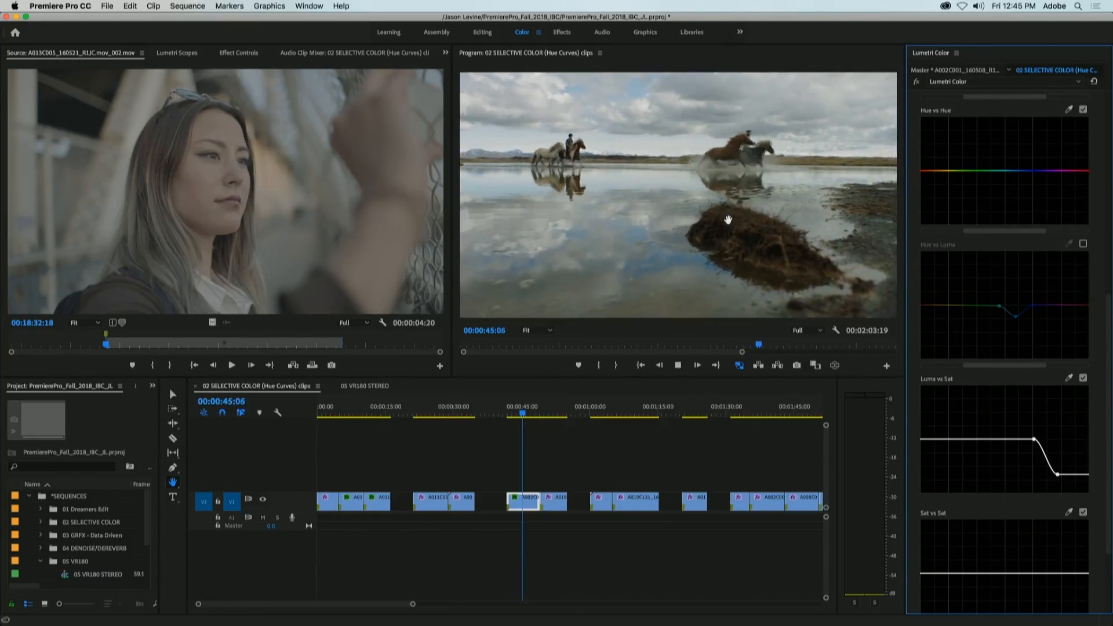
key("space")
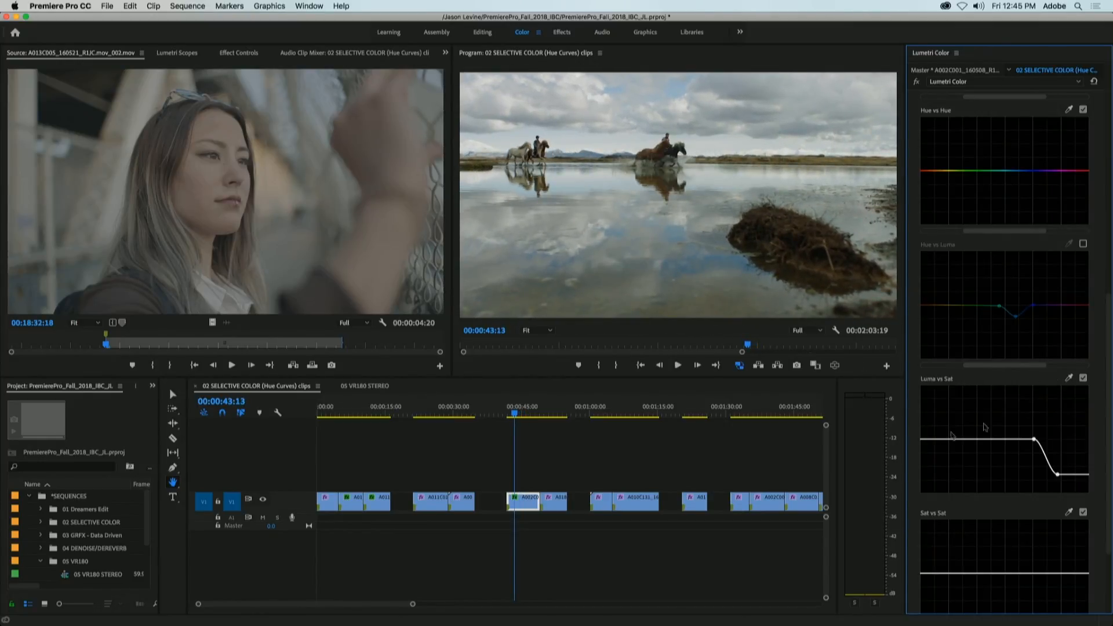
left_click(526, 504)
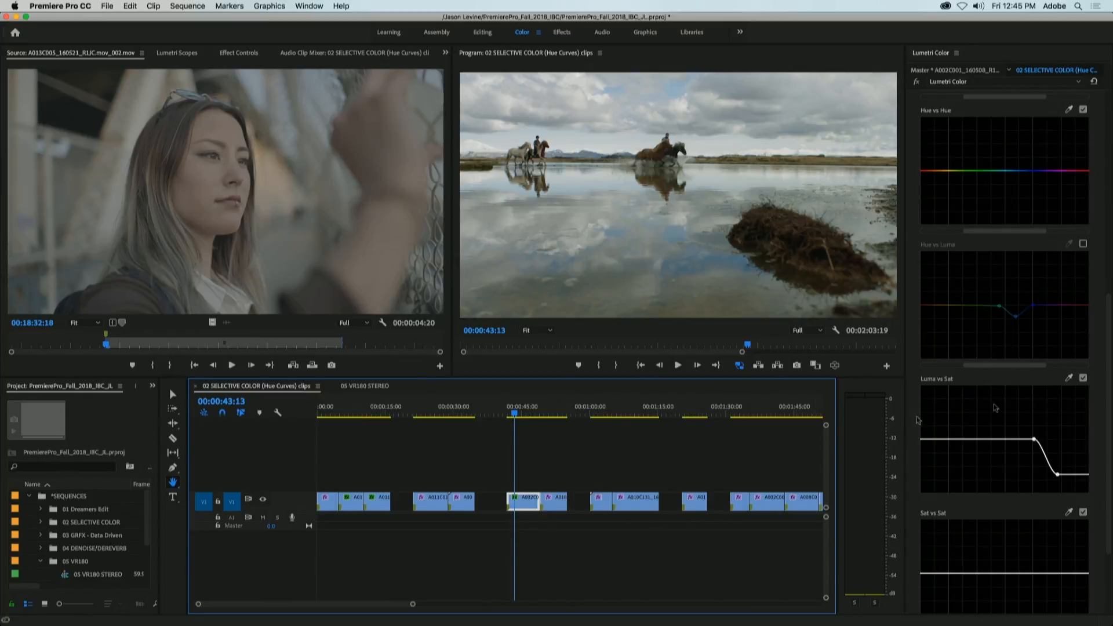
left_click(1082, 378)
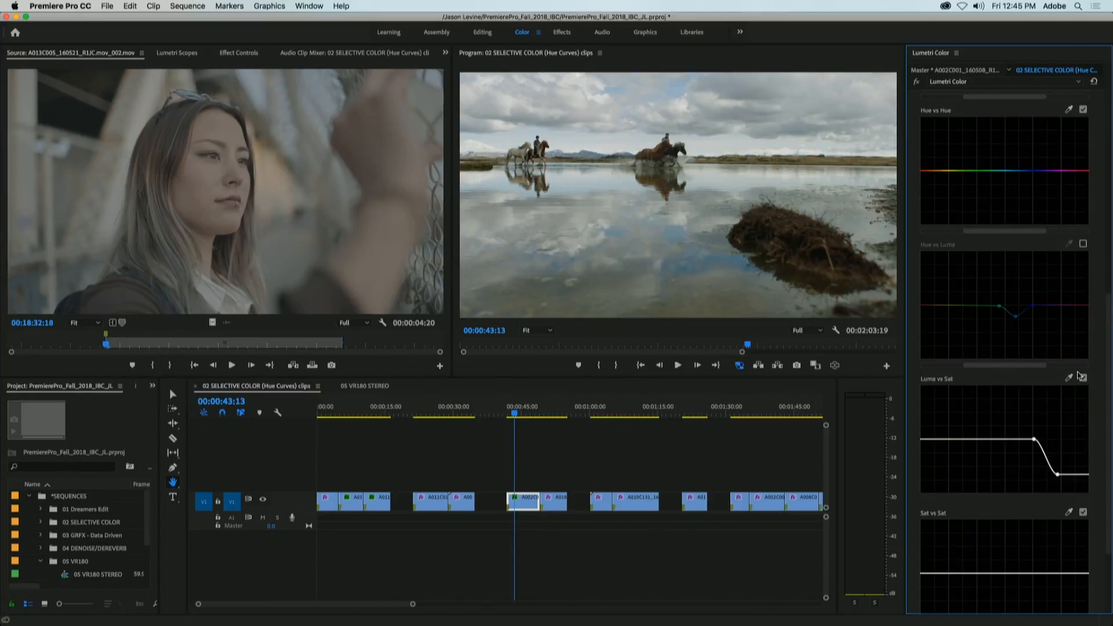
key("space")
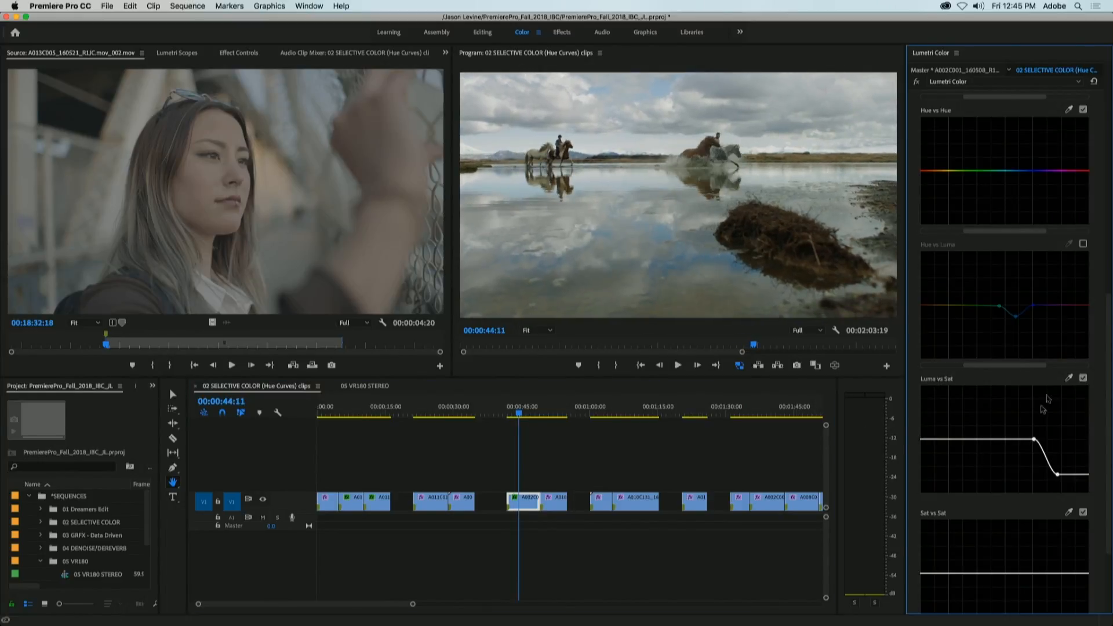
left_click(1082, 244)
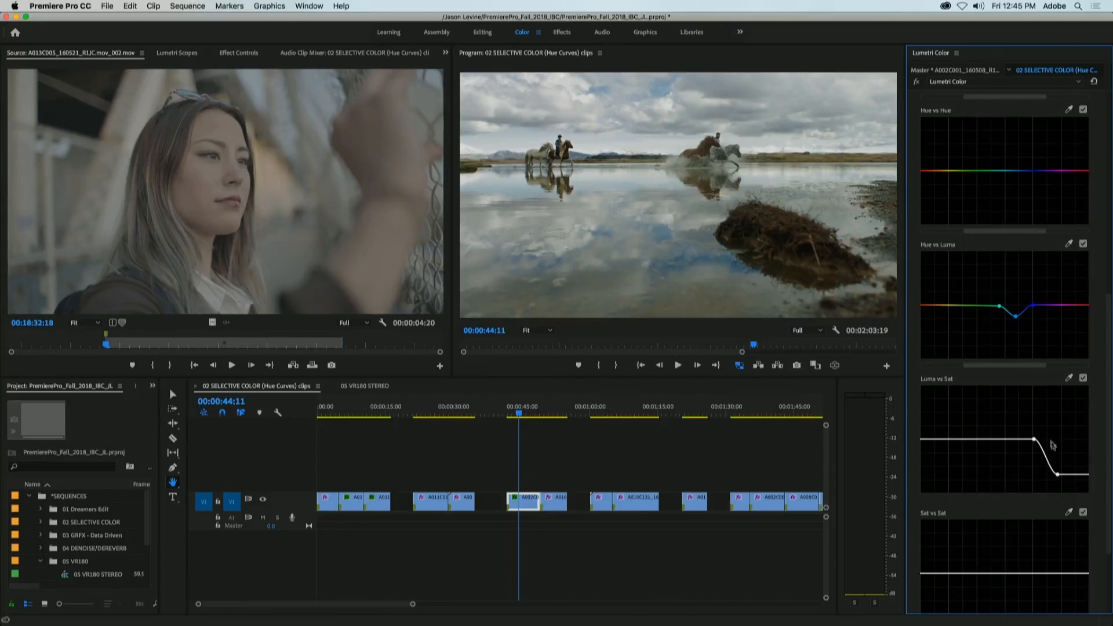
Step: Shift the lower Luma vs Sat point slightly toward the darker tones and set the blue Hue vs Luma point slightly above the baseline
mouse_move(1058, 476)
left_mouse_down()
mouse_move(1049, 384)
mouse_move(1049, 487)
mouse_move(1048, 473)
left_mouse_up()
left_click_drag(1015, 319, 1018, 283)
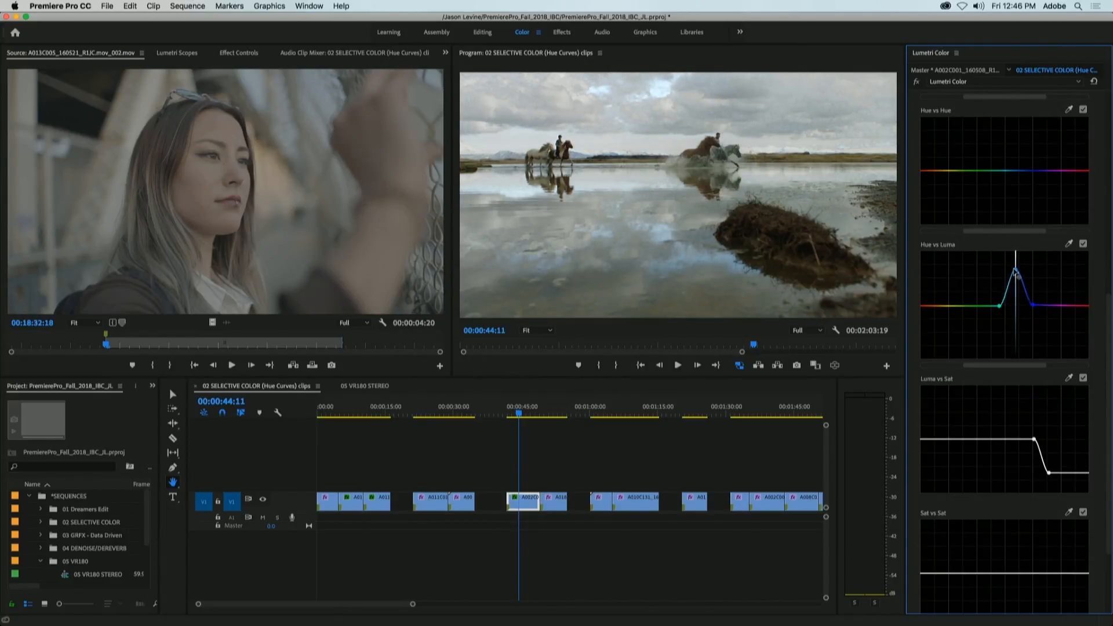
left_click_drag(1018, 277, 1016, 224)
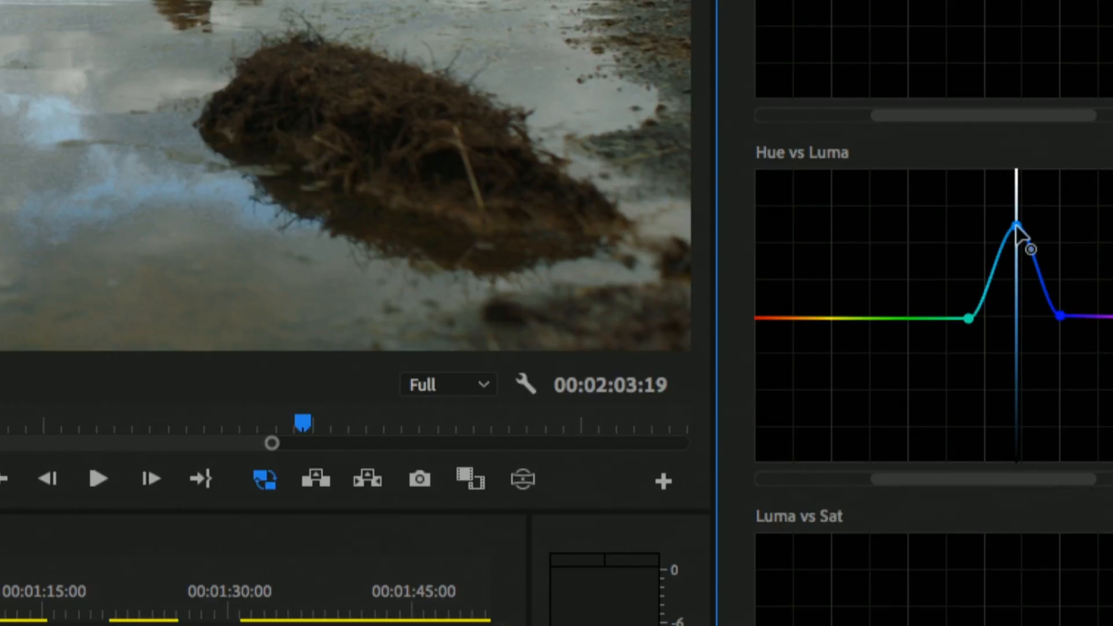
left_click_drag(1016, 227, 1014, 302)
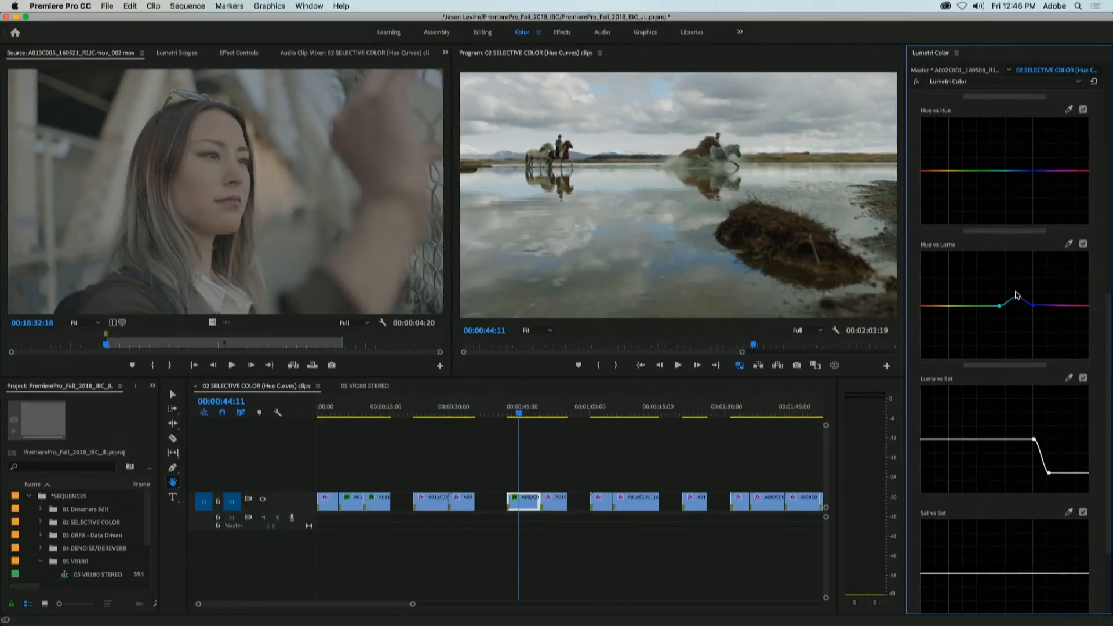
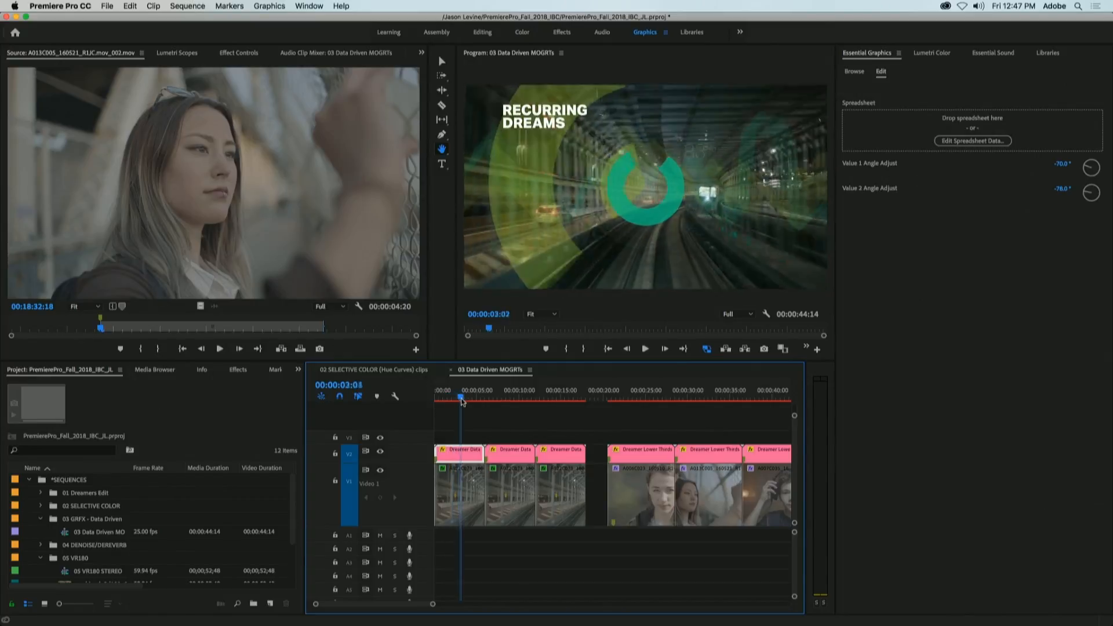
Step: Scrub the first Recurring Dreams graphic to 00:00:04:24 and load data_driven_2.csv as its spreadsheet data
left_click_drag(462, 401, 480, 401)
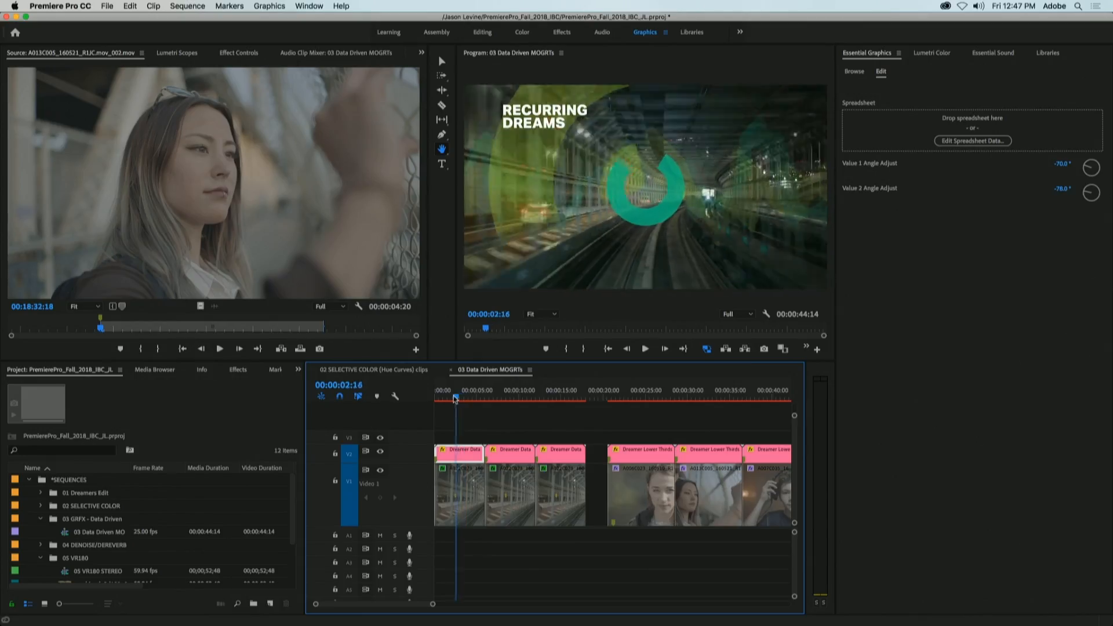
left_click_drag(445, 398, 476, 403)
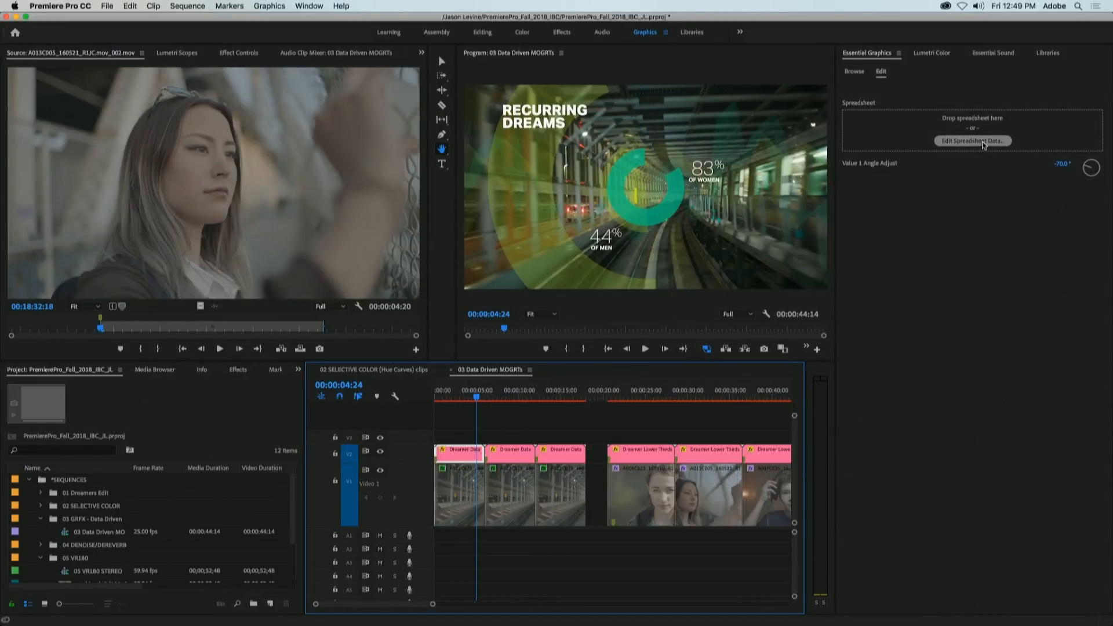
left_click(820, 191)
left_click_drag(348, 69, 322, 39)
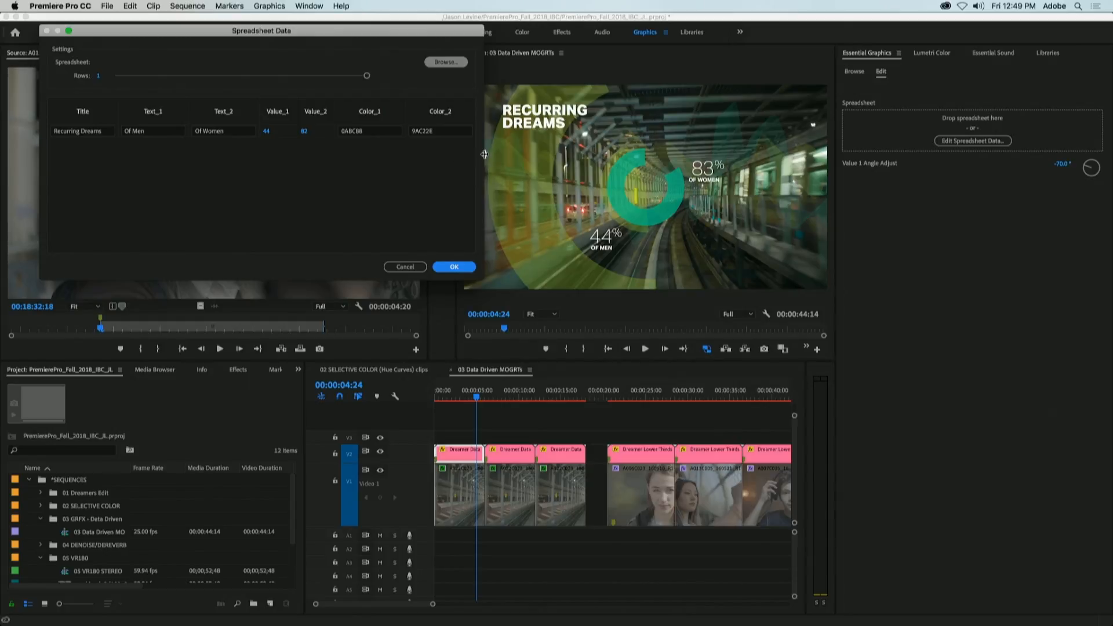
left_click(527, 98)
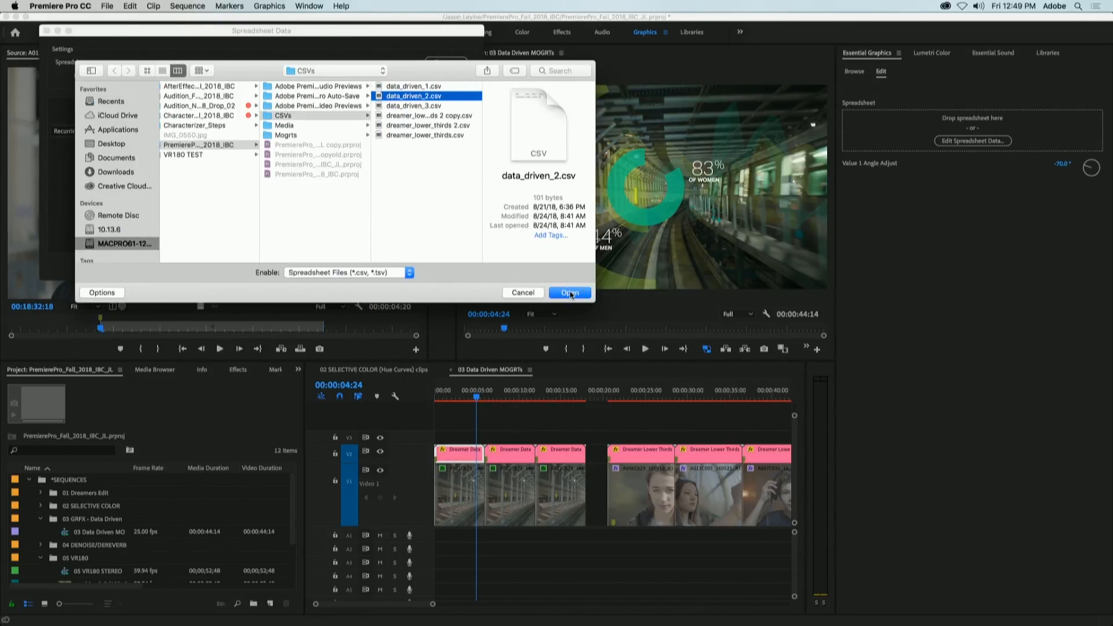
left_click(569, 293)
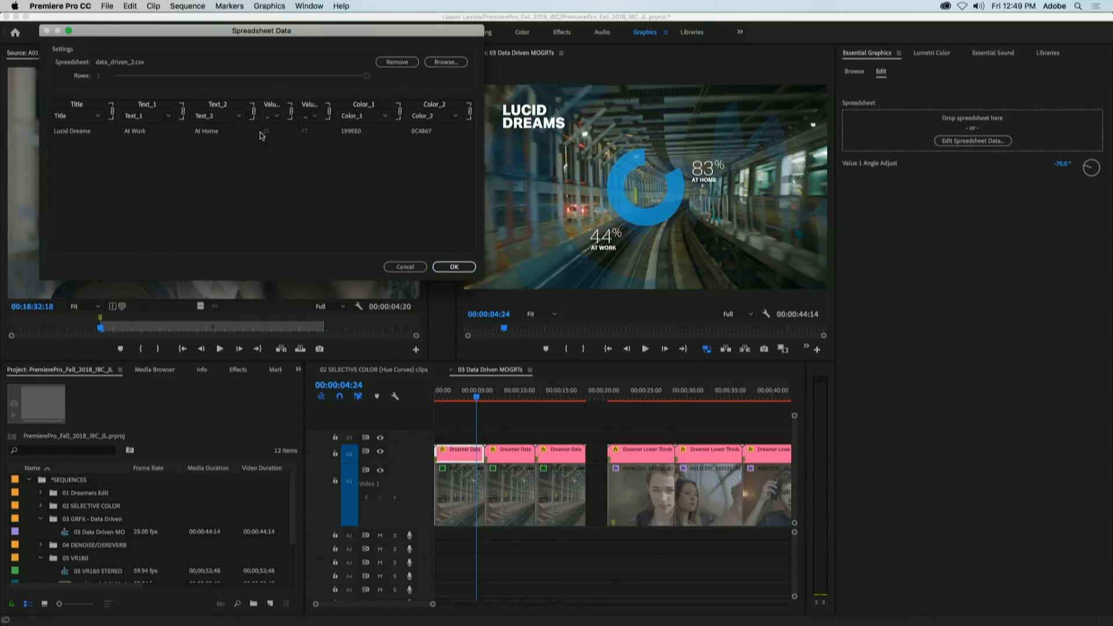
Step: Unmap the Text_2 column of the first graphic's spreadsheet data, replace its text with "At IBC" and apply the change
left_click(236, 117)
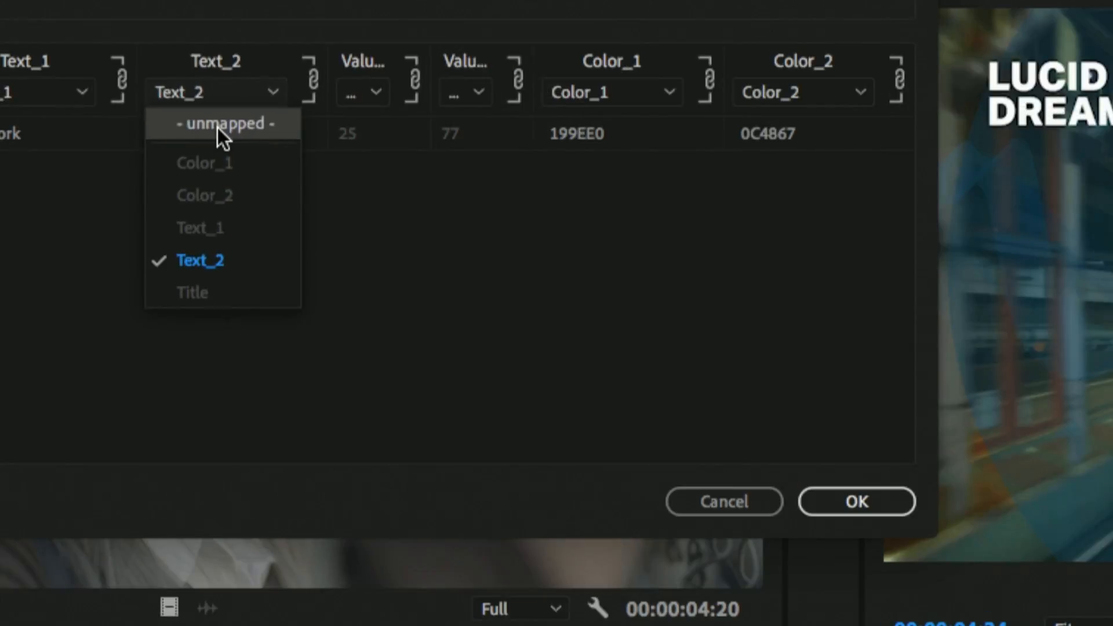
left_click(219, 128)
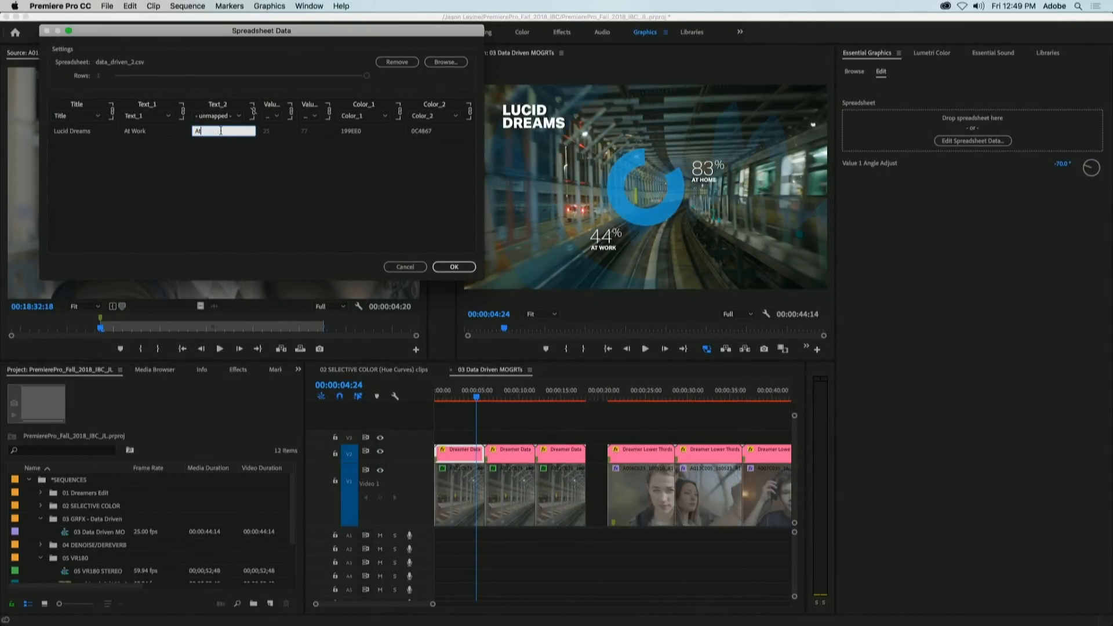
left_click(444, 266)
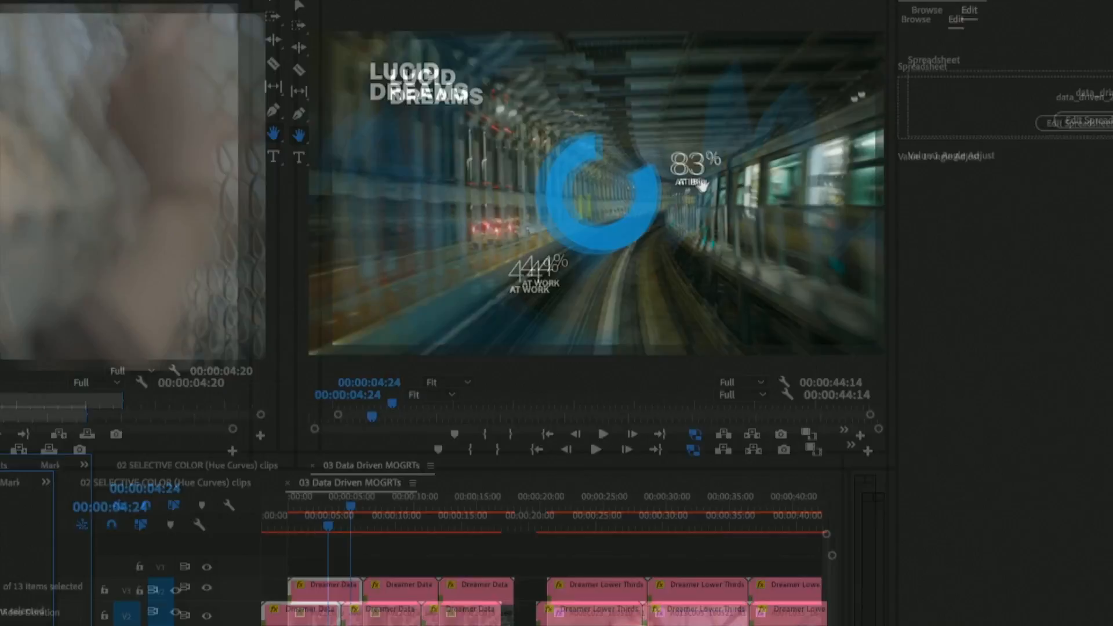
left_click(964, 149)
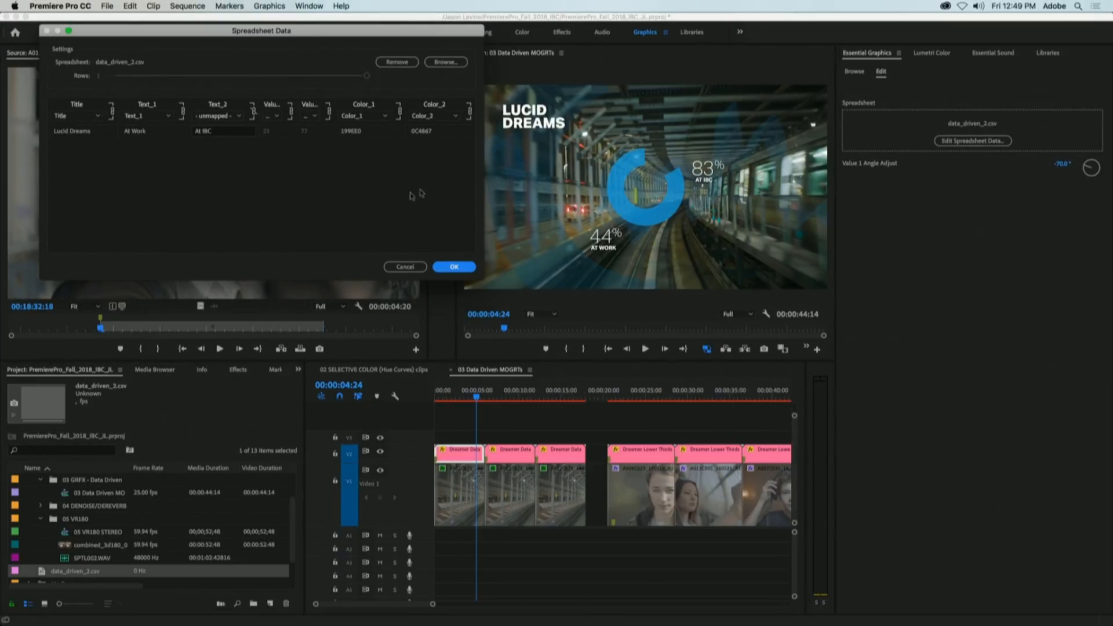
left_click(405, 267)
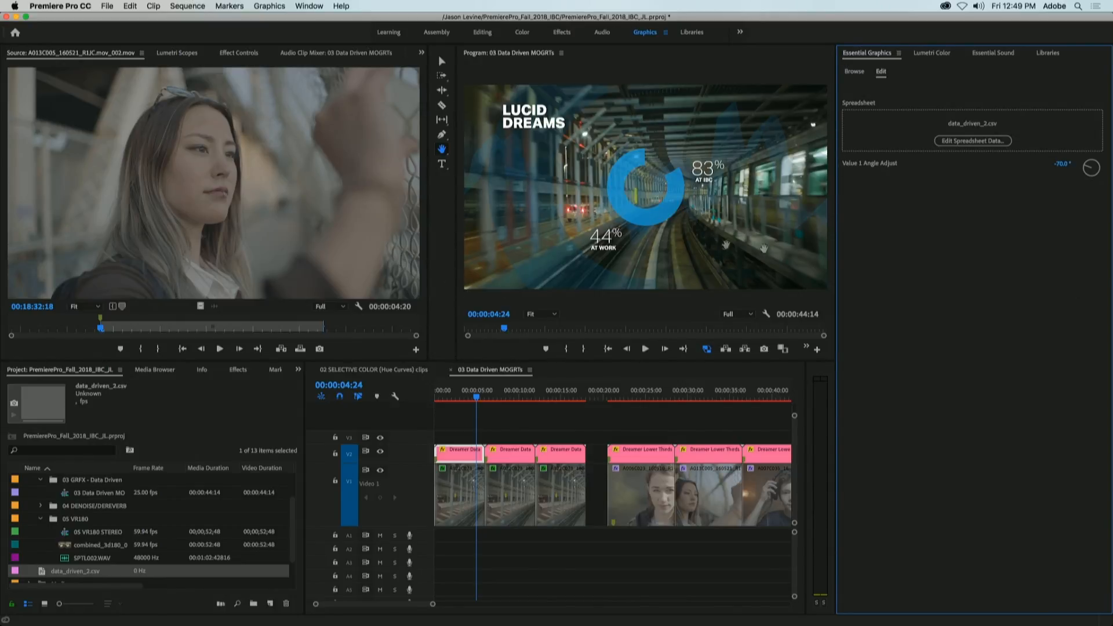
Step: At 00:00:21:00, preview the different spreadsheet rows on the first Dreamer Lower Thirds graphic and return to row 1
left_click(613, 398)
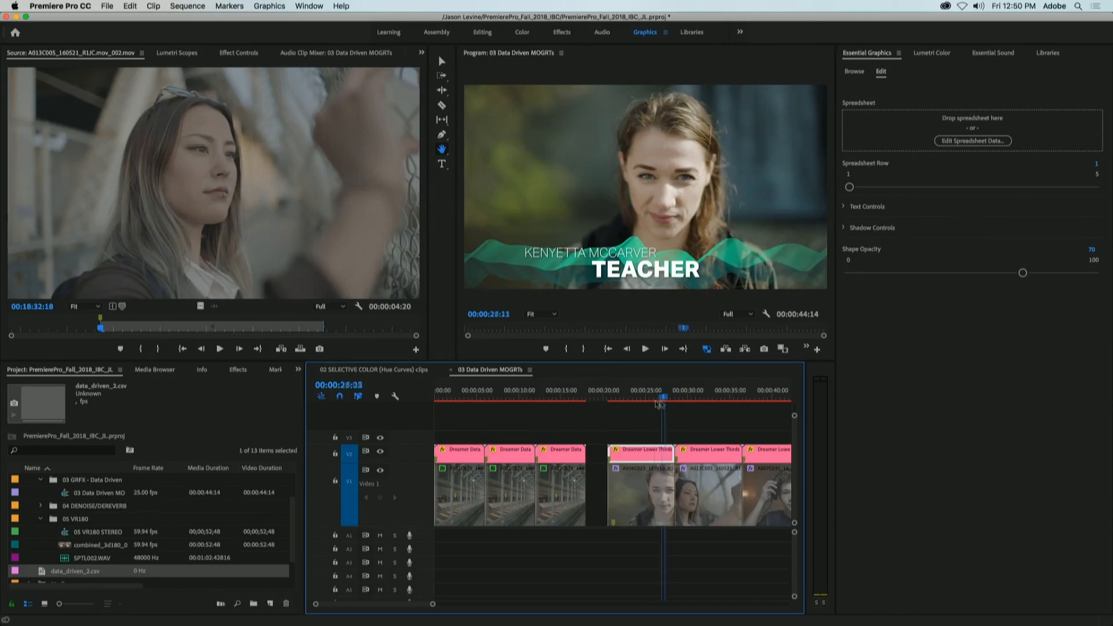
mouse_move(628, 404)
left_mouse_down()
mouse_move(661, 402)
mouse_move(613, 404)
left_mouse_up()
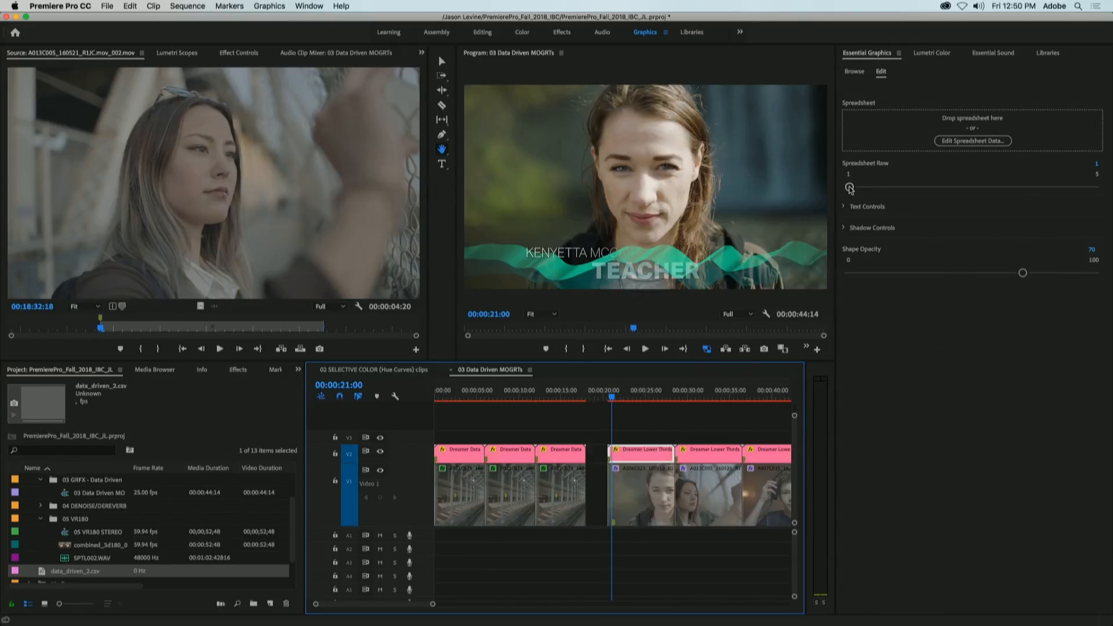
left_click_drag(849, 188, 902, 189)
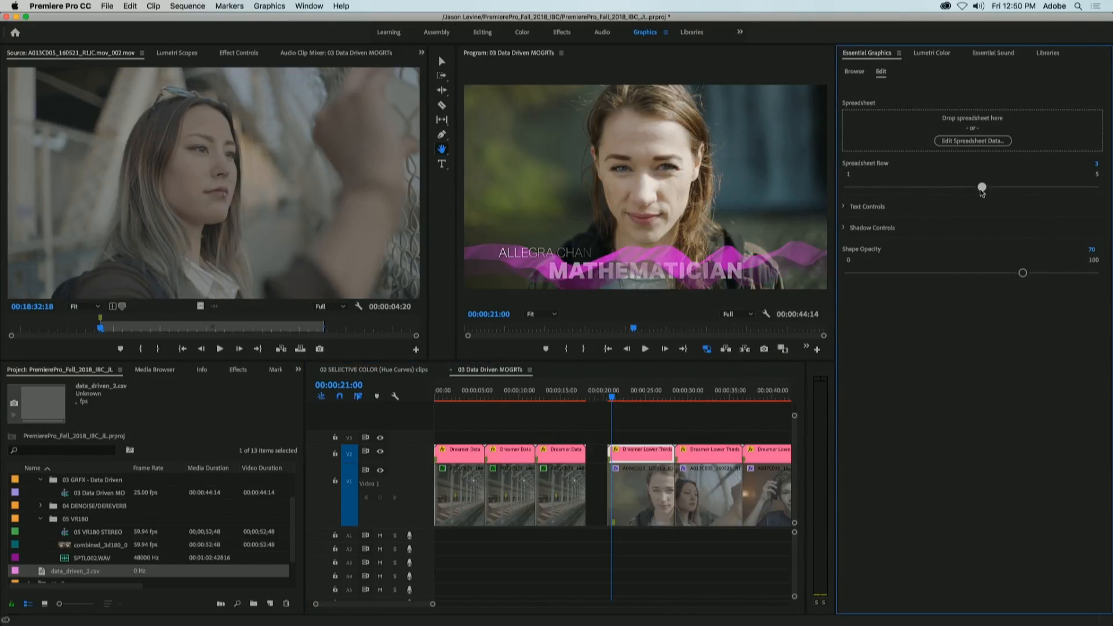
left_click_drag(1073, 199, 959, 195)
left_click_drag(950, 199, 859, 193)
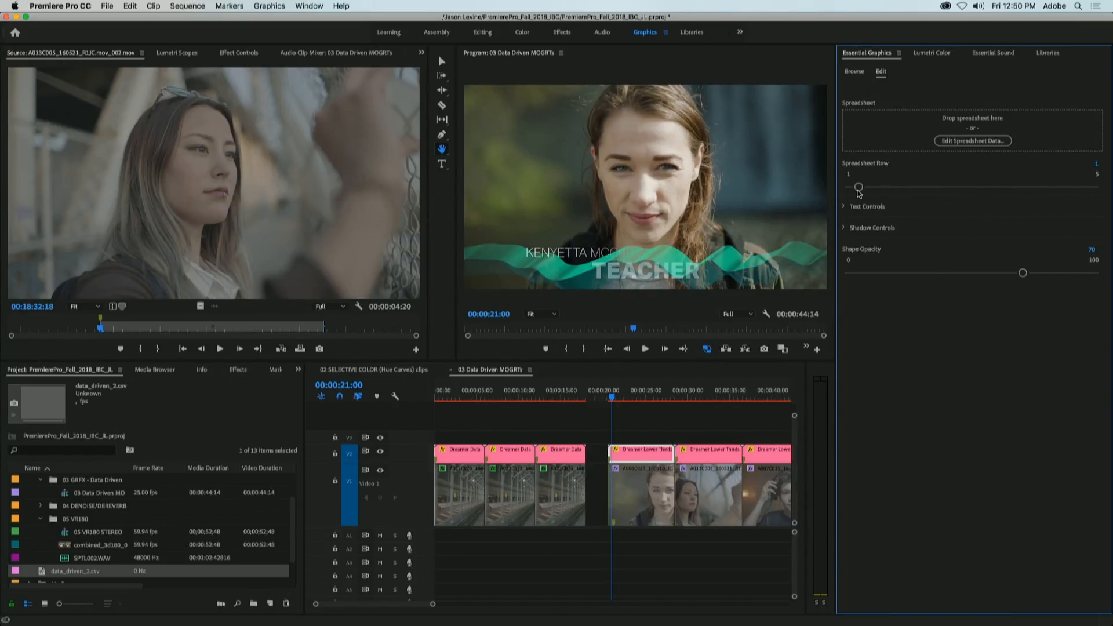
Step: Load dreamer_lower_thirds 2.csv as the first lower third's spreadsheet data with the playhead at 00:00:23:00
left_click_drag(618, 398, 628, 398)
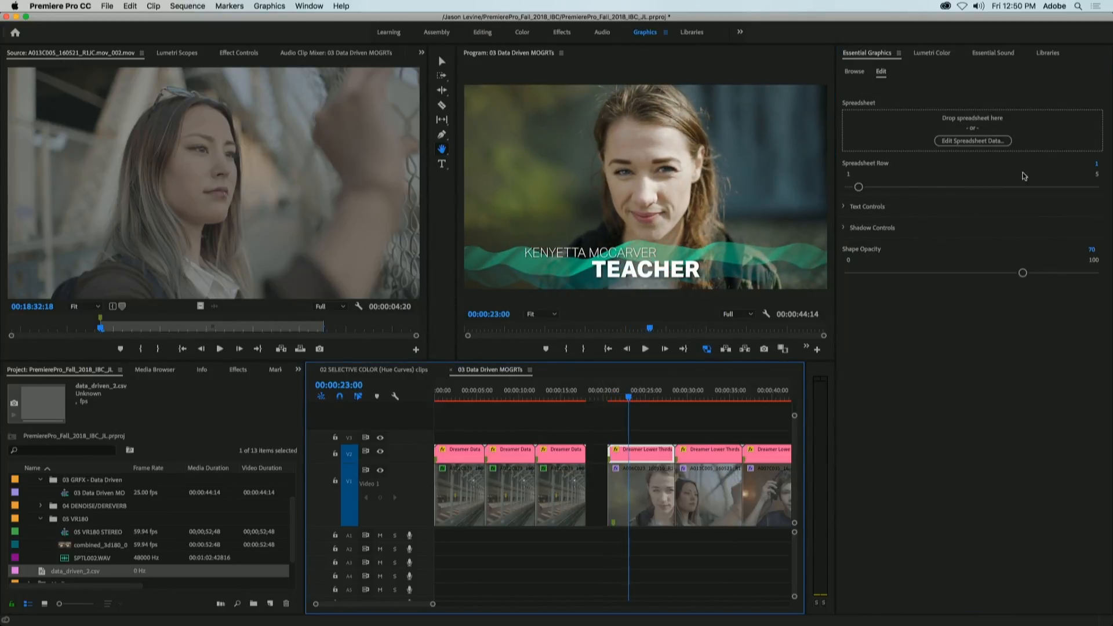
left_click(990, 141)
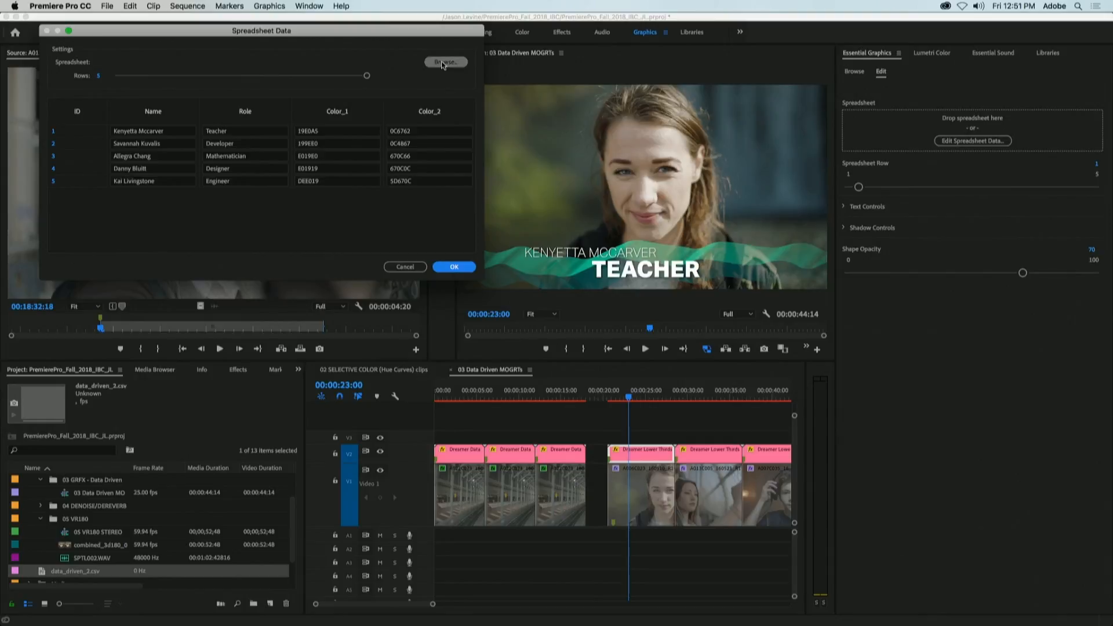
left_click(446, 62)
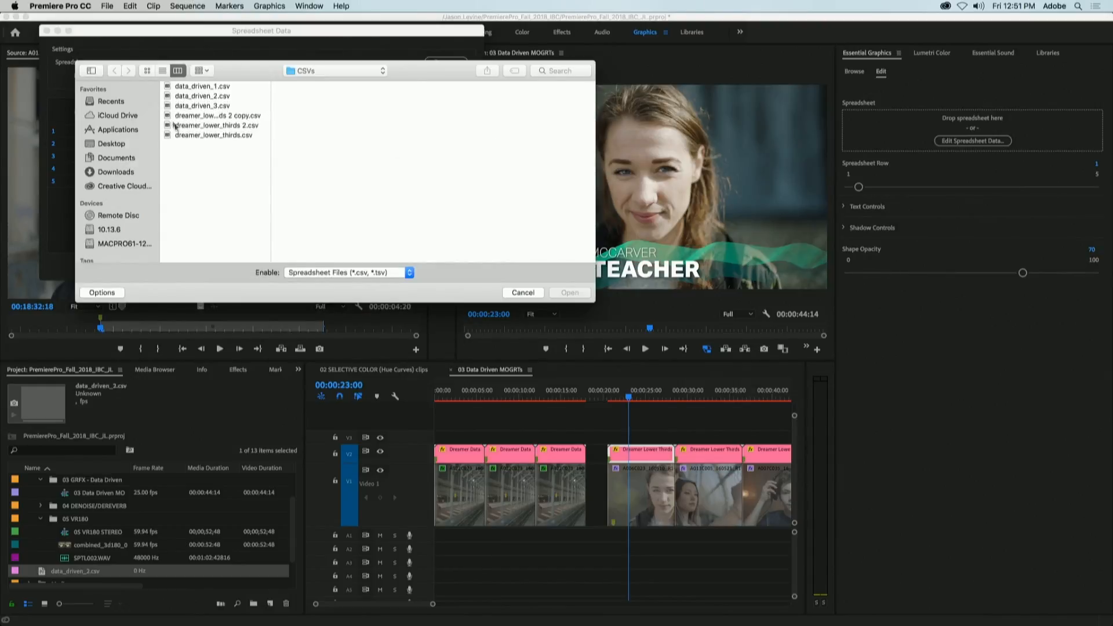
left_click(223, 125)
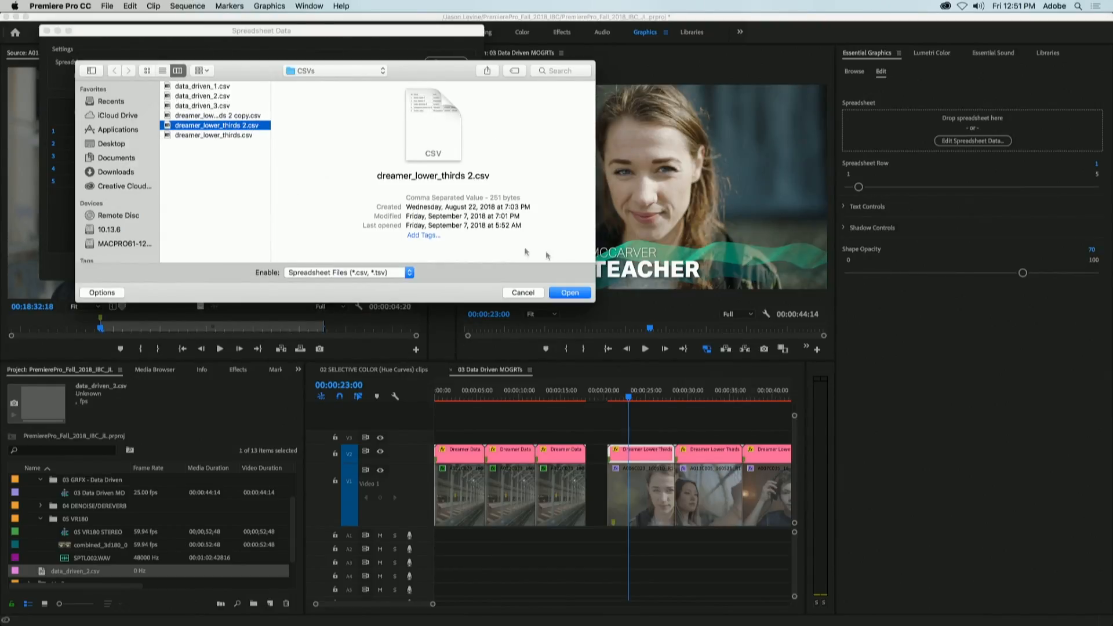
left_click(571, 294)
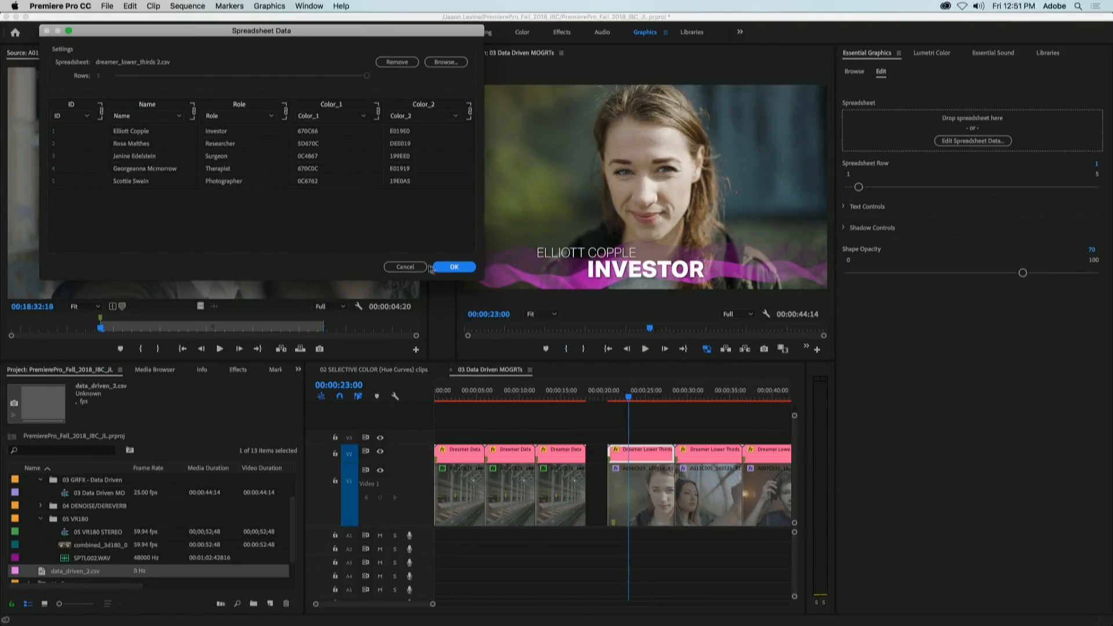
left_click(453, 267)
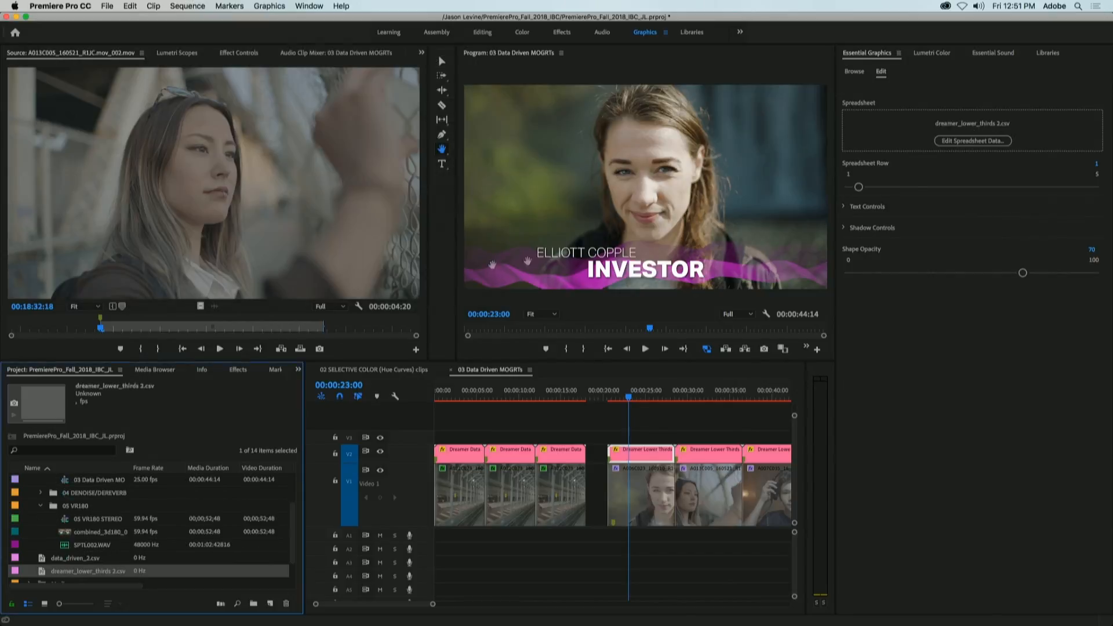